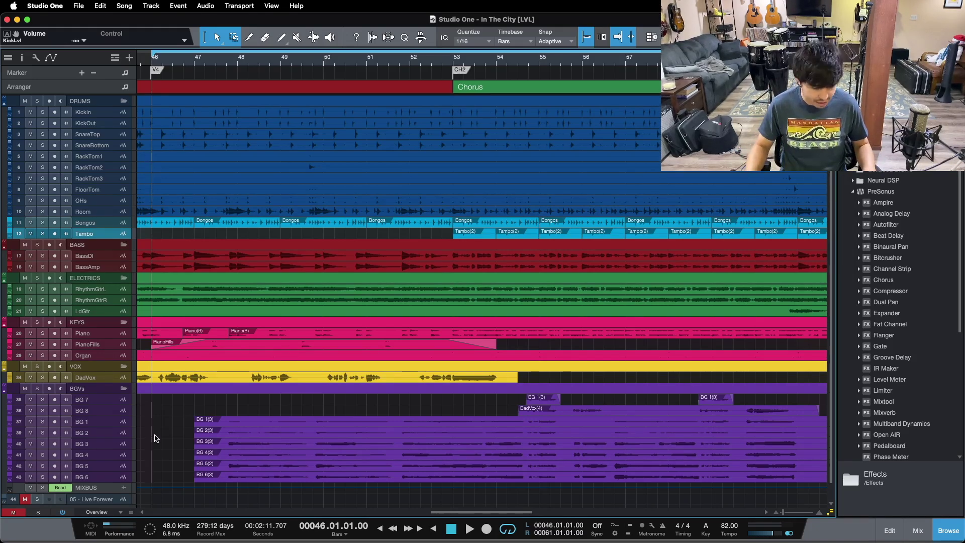
Open the mixer console, look over the channels from drums to BGVs, and return to the selected KickLvl bus
{"action": "key", "text": "F3"}
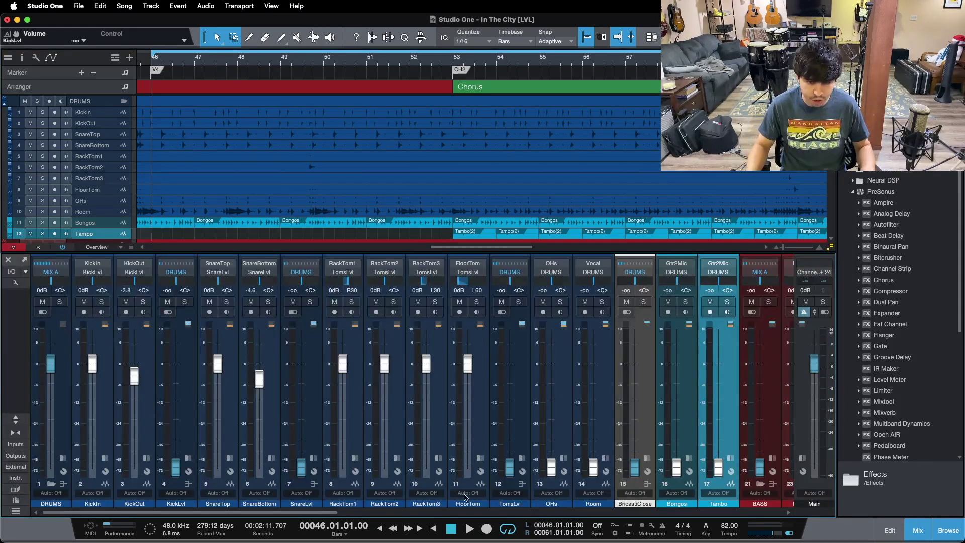
{"action": "left_click_drag", "start_coordinate": [310, 512], "coordinate": [245, 497]}
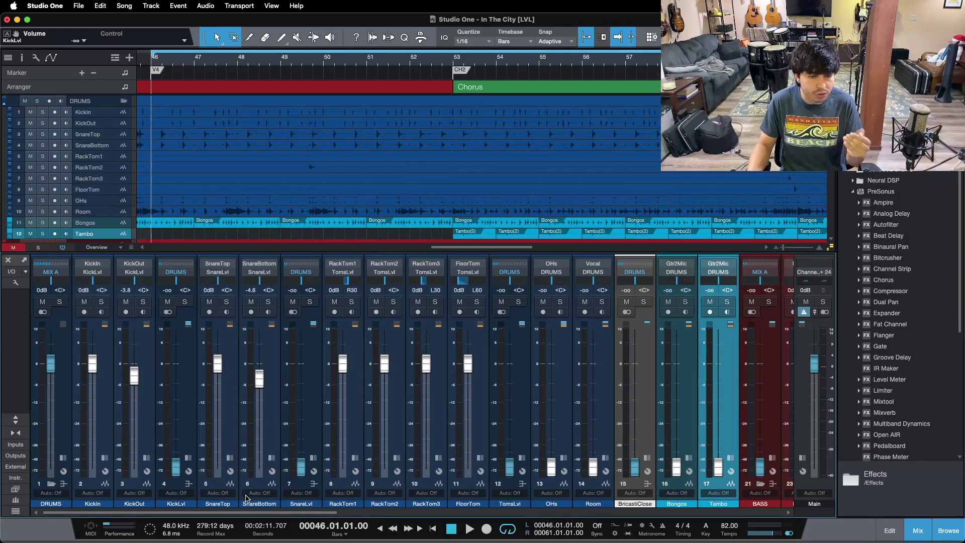
{"action": "left_click", "coordinate": [194, 404]}
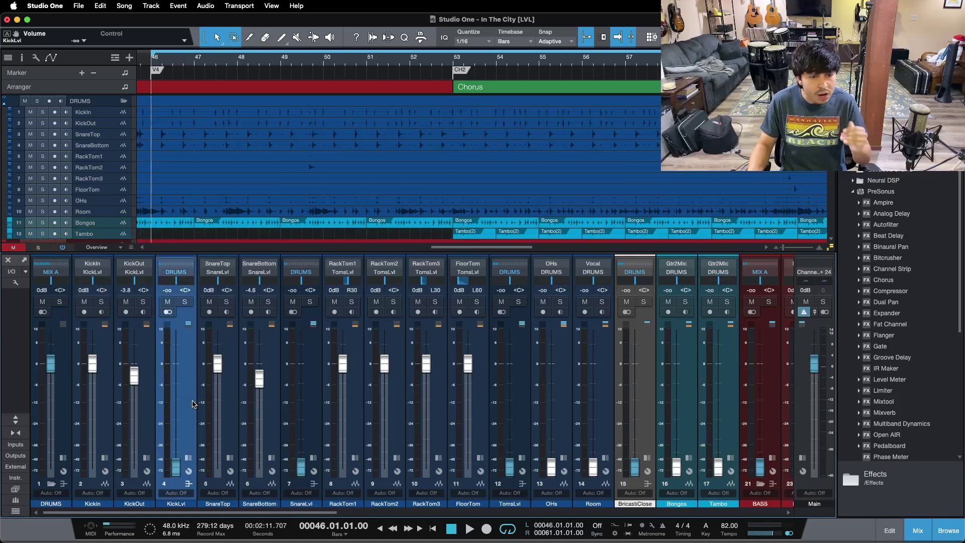
{"action": "left_click_drag", "start_coordinate": [219, 511], "coordinate": [1, 496]}
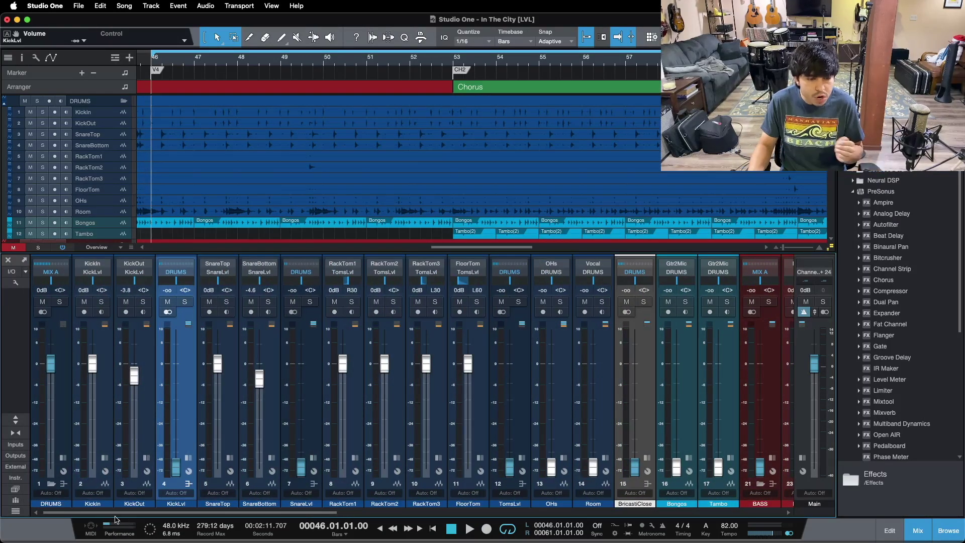
{"action": "left_click_drag", "start_coordinate": [111, 517], "coordinate": [332, 518]}
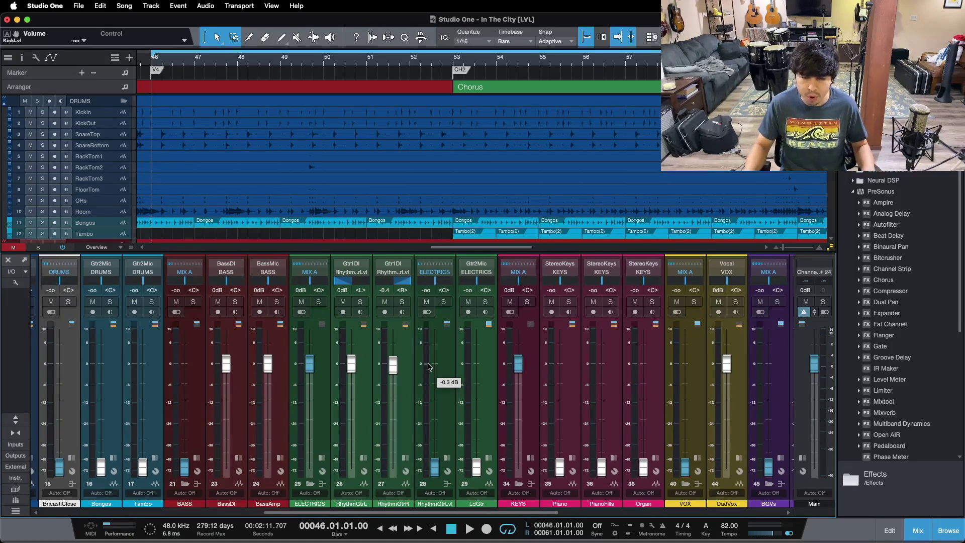
{"action": "left_click_drag", "start_coordinate": [449, 511], "coordinate": [166, 483]}
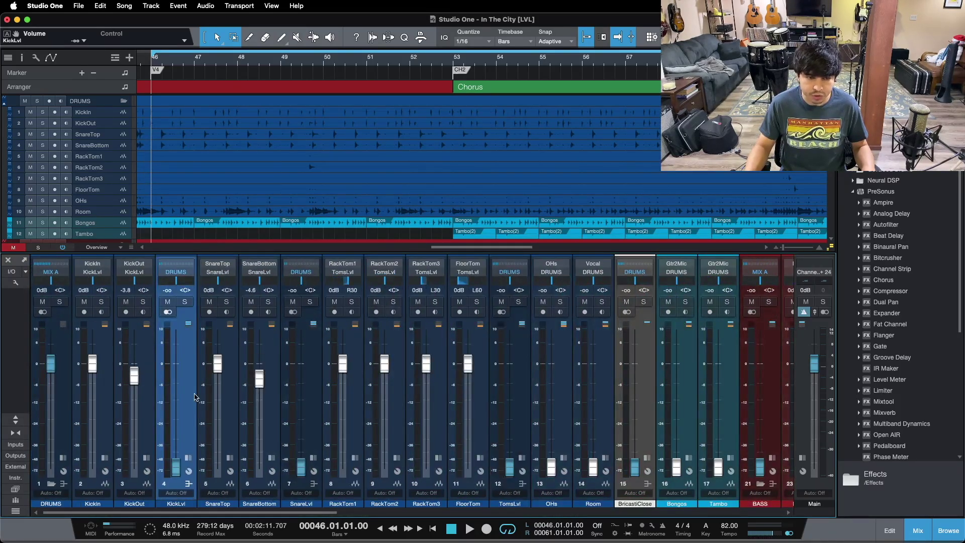
Play the song from bar 46 and set the KickLvl bus level to -0.4 dB, ending with playback stopped
{"action": "key", "text": "space"}
{"action": "right_click", "coordinate": [181, 370]}
{"action": "key", "text": "Escape"}
{"action": "left_click_drag", "start_coordinate": [177, 471], "coordinate": [176, 364]}
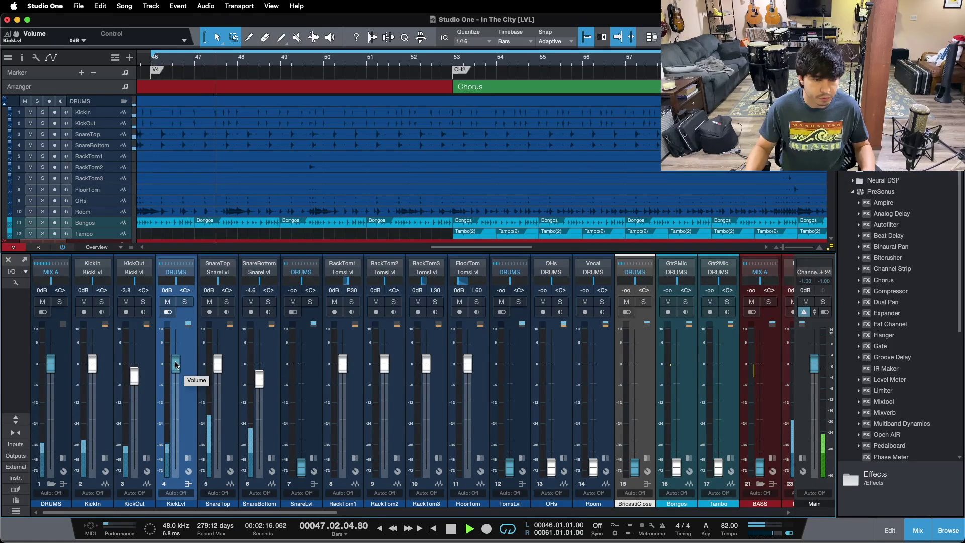
{"action": "scroll", "coordinate": [176, 364], "scroll_direction": "up", "scroll_amount": 1}
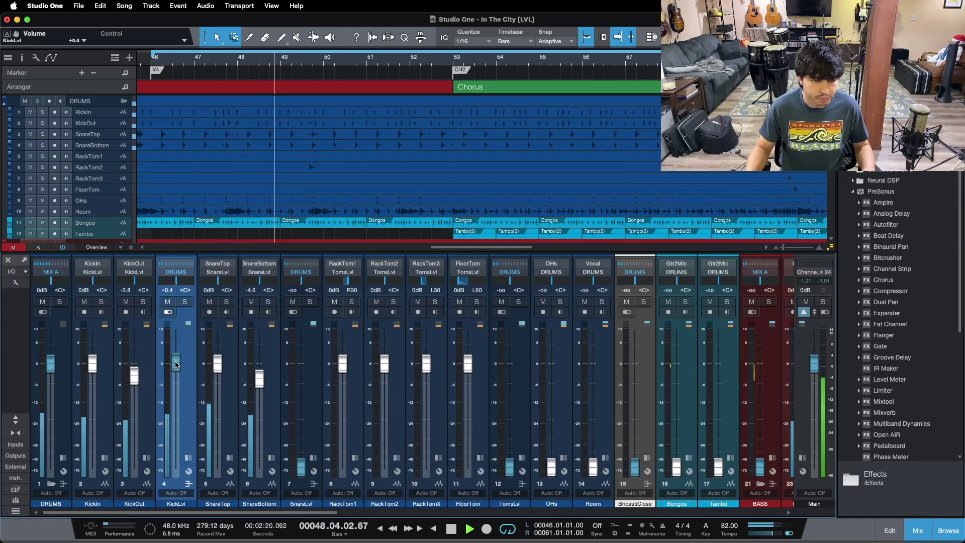
{"action": "scroll", "coordinate": [176, 364], "scroll_direction": "down", "scroll_amount": 1}
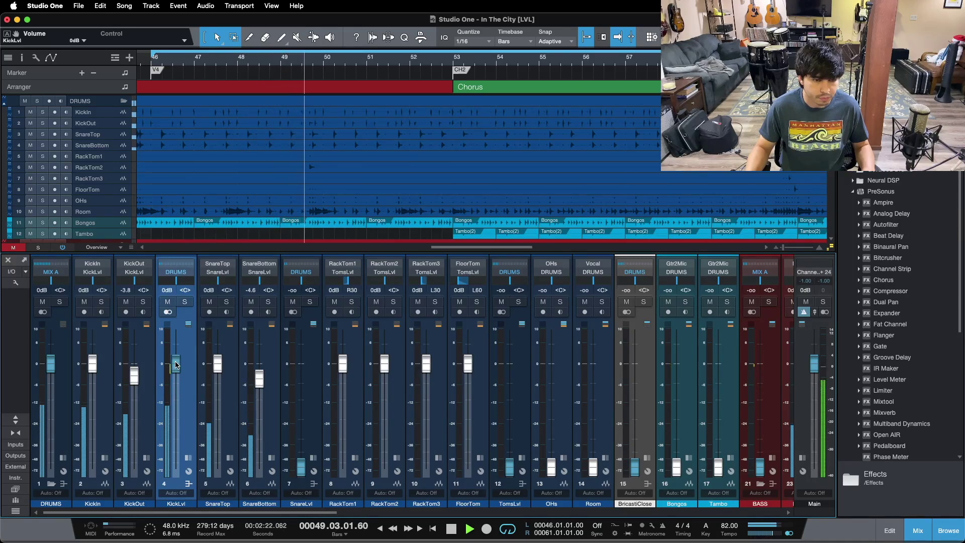
{"action": "scroll", "coordinate": [175, 365], "scroll_direction": "down", "scroll_amount": 1}
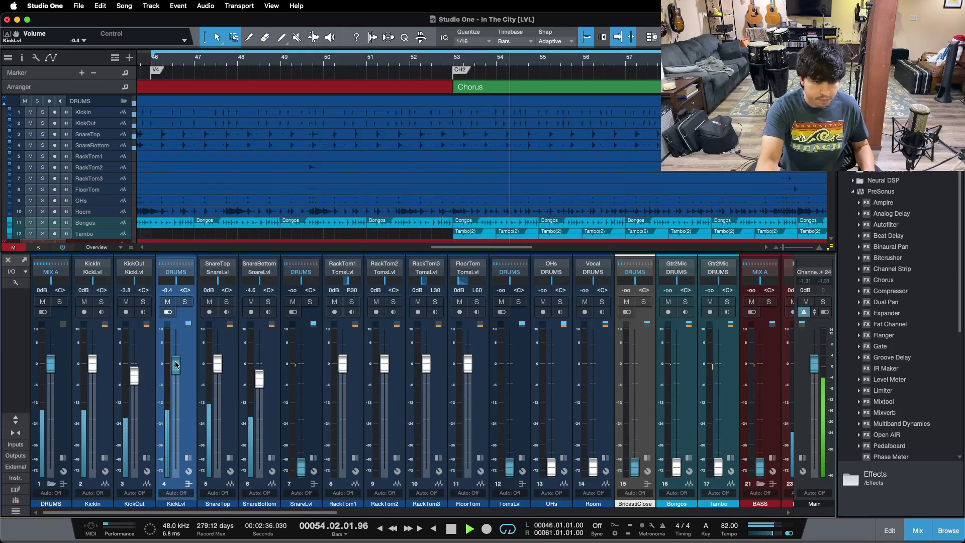
{"action": "key", "text": "space"}
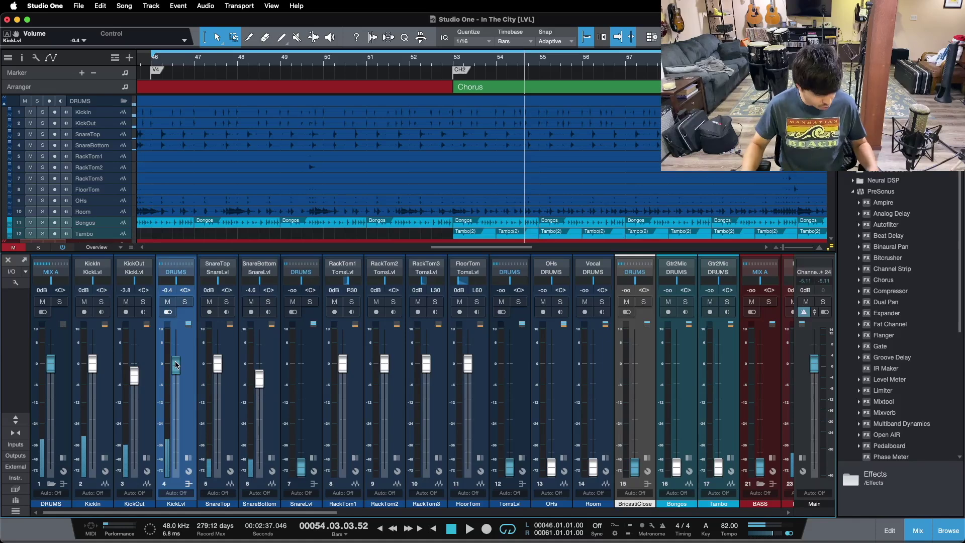
{"action": "left_click", "coordinate": [296, 459], "text": "alt"}
{"action": "left_click_drag", "start_coordinate": [296, 377], "coordinate": [296, 520]}
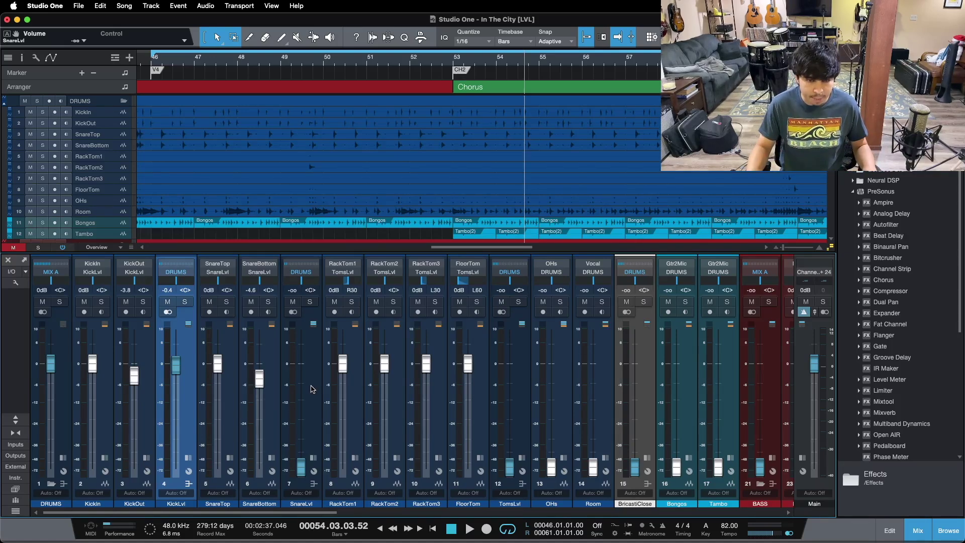
{"action": "left_click", "coordinate": [311, 425]}
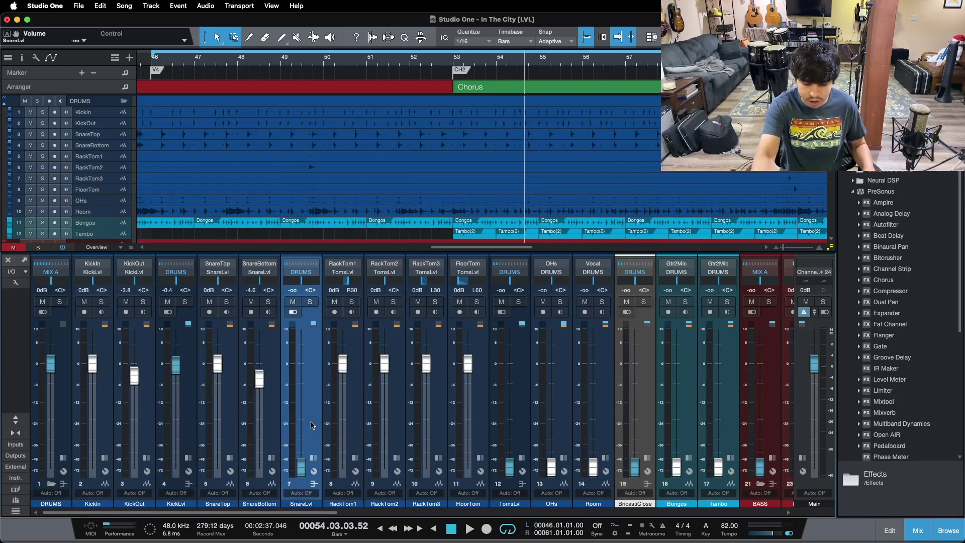
Resume playback, mute the BG 8 and BG 7 channels, and reset the DadVox fader to 0 dB
{"action": "key", "text": "space"}
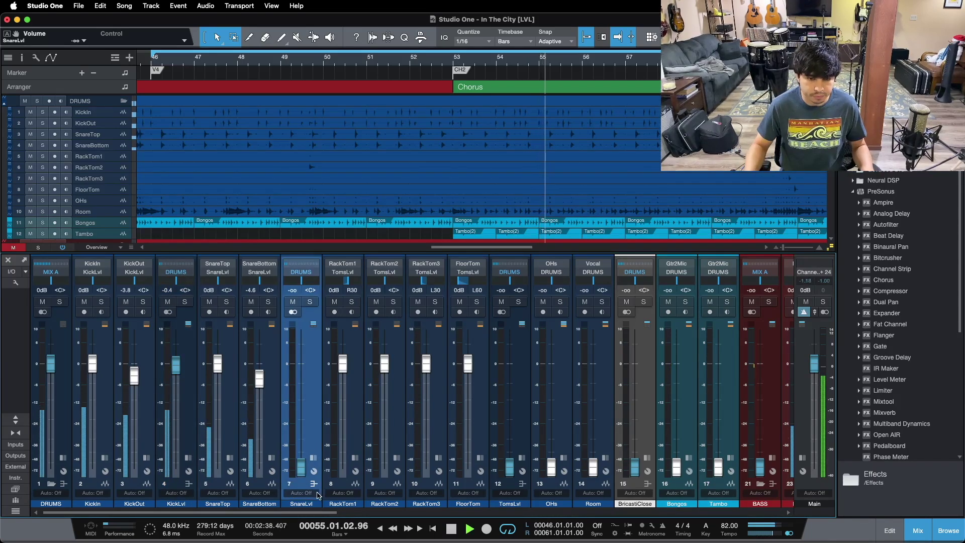
{"action": "left_click_drag", "start_coordinate": [319, 513], "coordinate": [765, 513]}
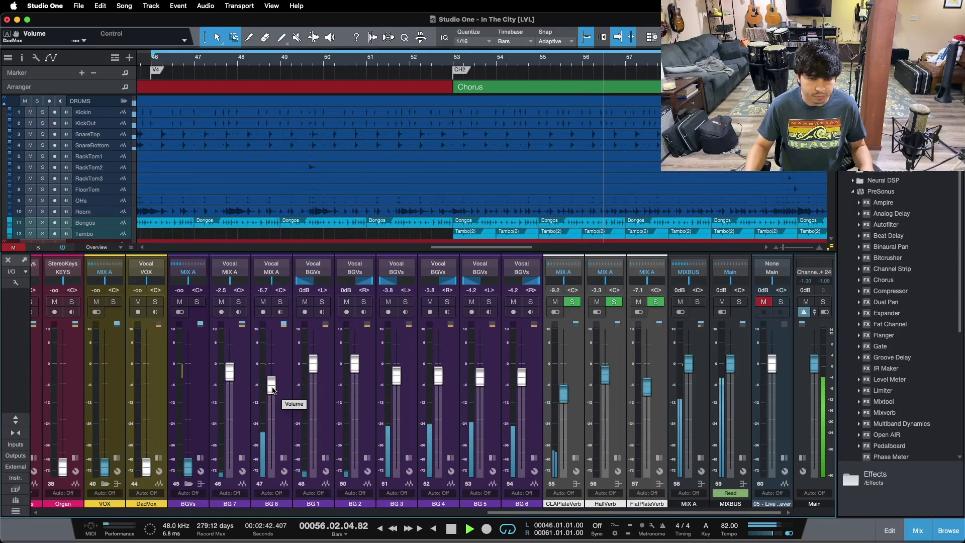
{"action": "left_click", "coordinate": [263, 301]}
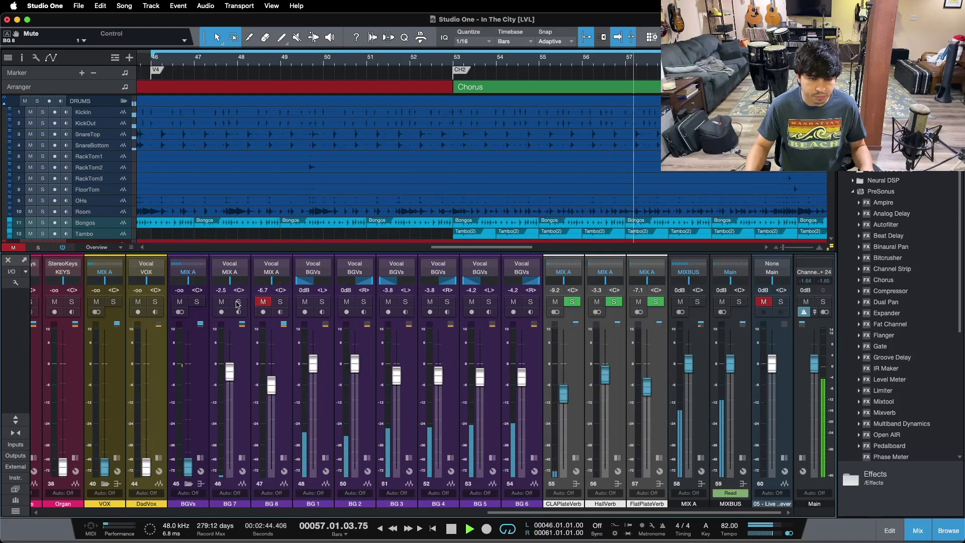
{"action": "left_click", "coordinate": [222, 301]}
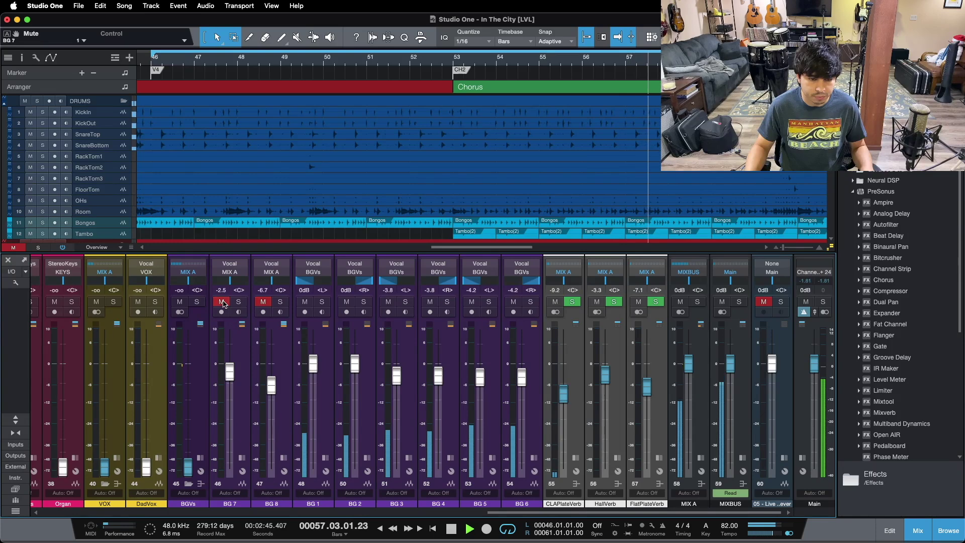
{"action": "left_click", "coordinate": [146, 467], "text": "alt"}
Set the SnareLvl bus level to -1.7 dB by ear during playback, ending with playback stopped
{"action": "scroll", "coordinate": [358, 457], "scroll_direction": "left", "scroll_amount": 15}
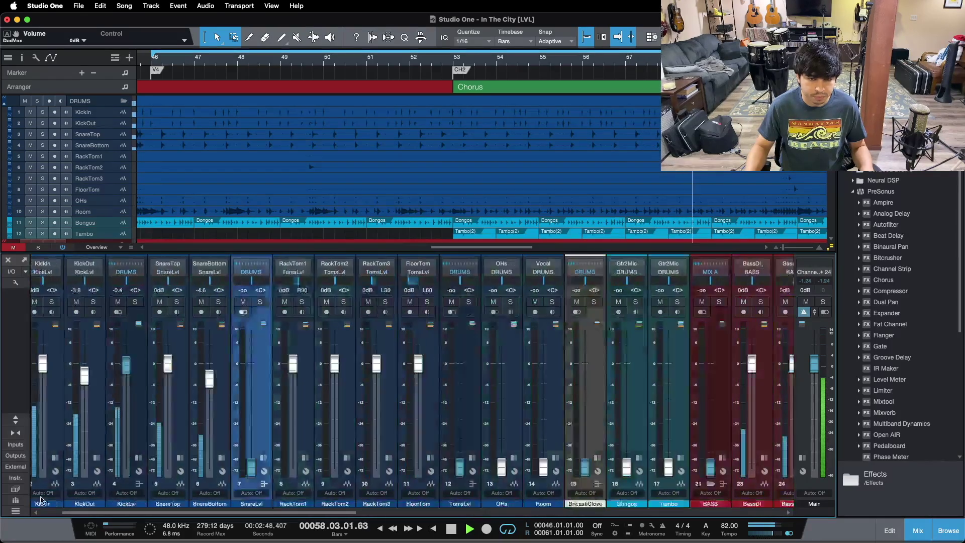
{"action": "left_click", "coordinate": [300, 468], "text": "alt"}
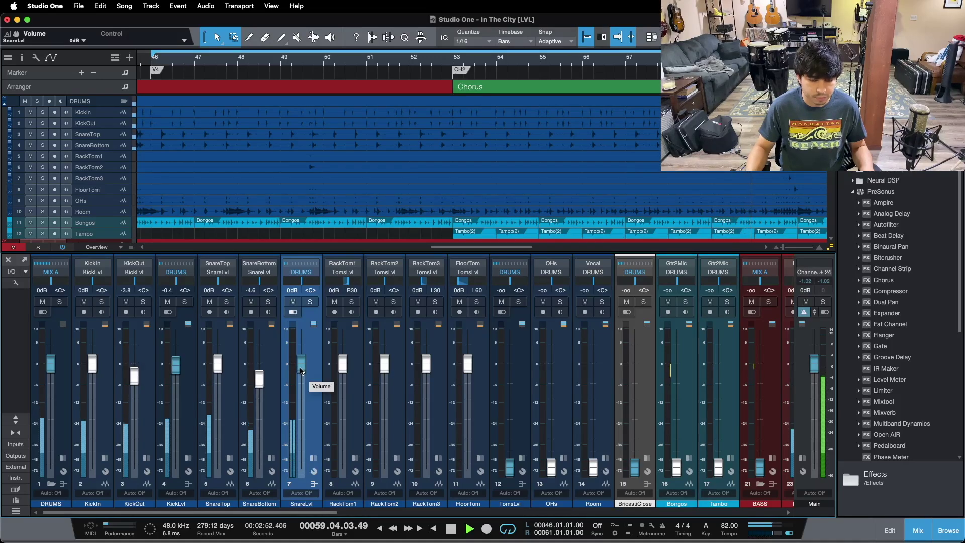
{"action": "scroll", "coordinate": [300, 370], "scroll_direction": "down", "scroll_amount": 2}
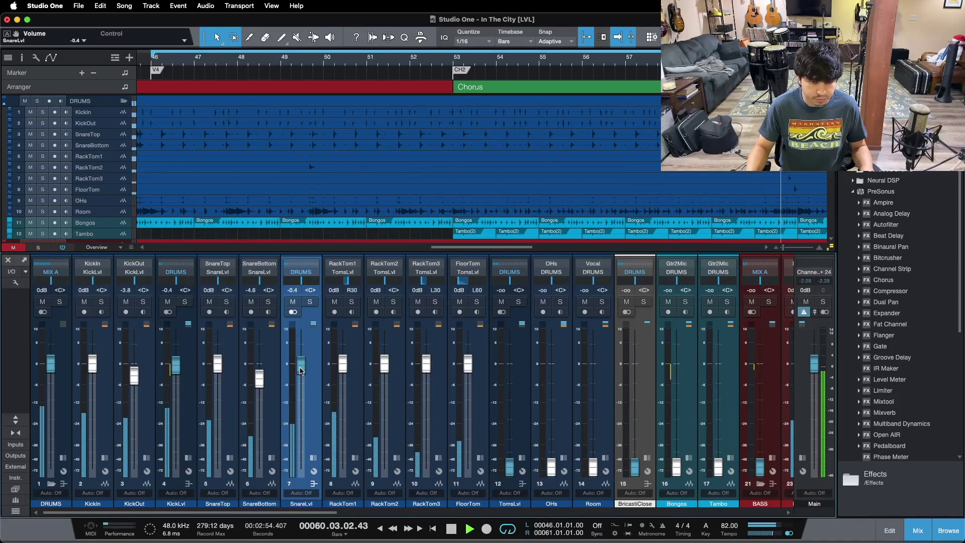
{"action": "scroll", "coordinate": [300, 370], "scroll_direction": "down", "scroll_amount": 2}
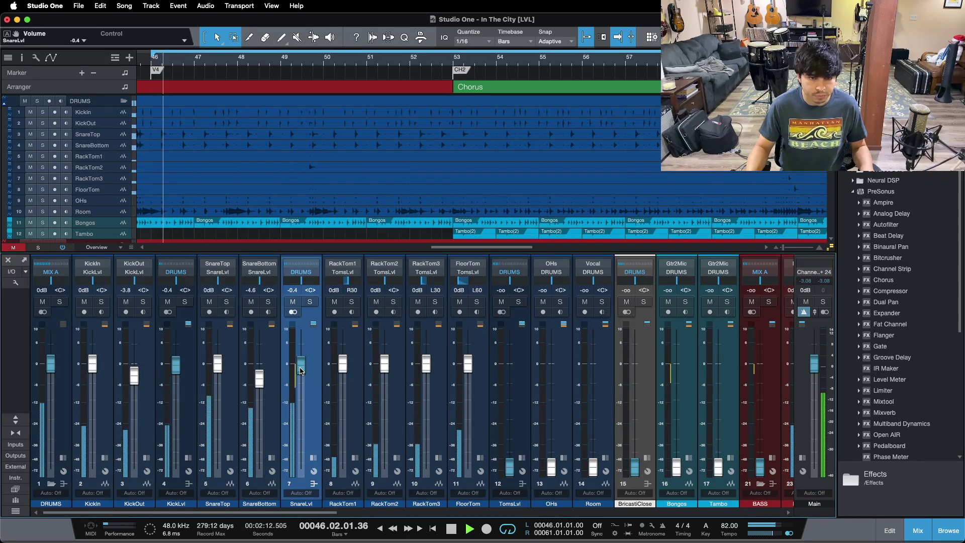
{"action": "scroll", "coordinate": [300, 370], "scroll_direction": "down", "scroll_amount": 2}
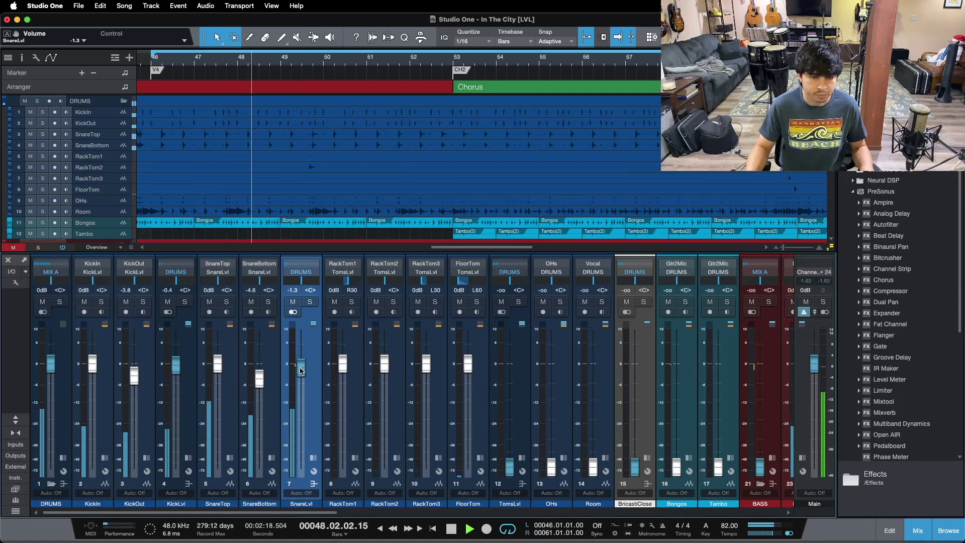
{"action": "scroll", "coordinate": [300, 371], "scroll_direction": "down", "scroll_amount": 2}
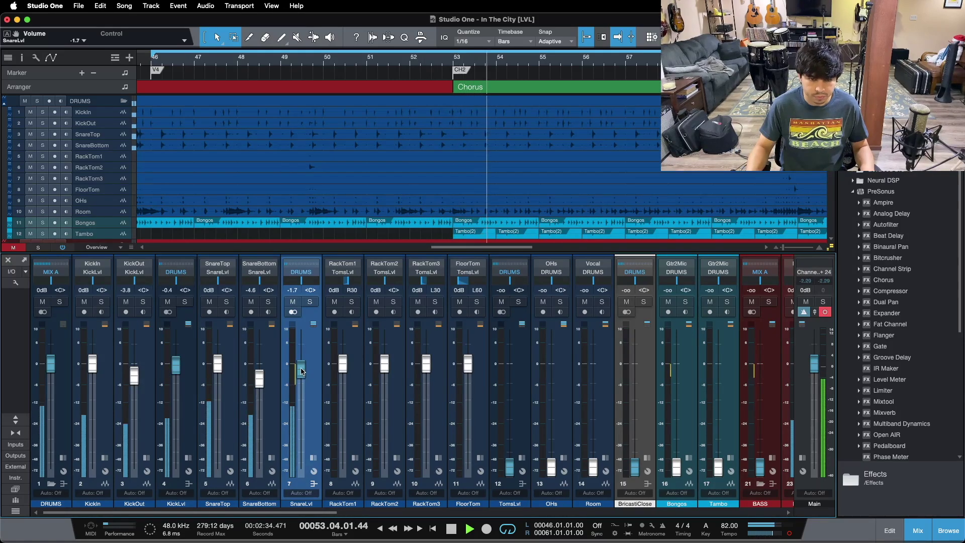
{"action": "left_click_drag", "start_coordinate": [302, 373], "coordinate": [302, 374]}
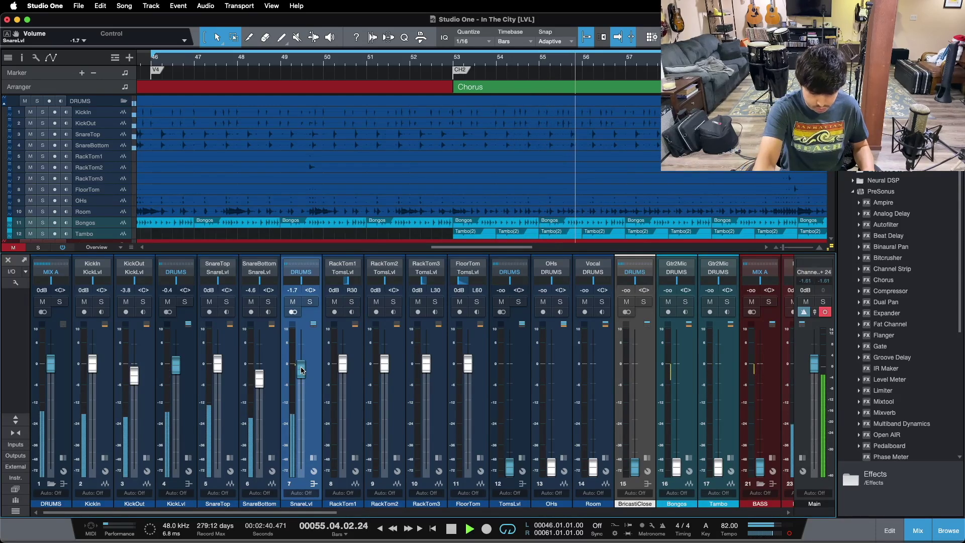
{"action": "key", "text": "space"}
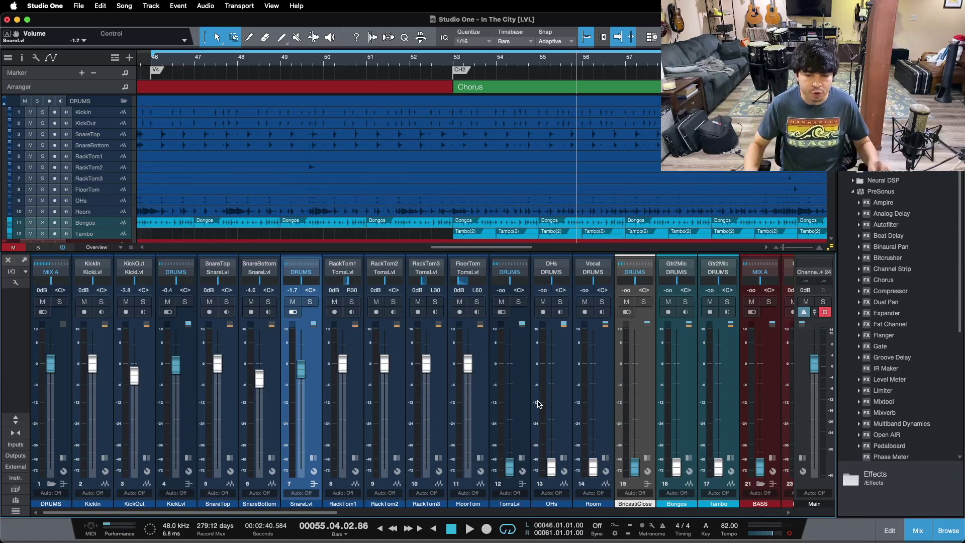
{"action": "left_click", "coordinate": [561, 401]}
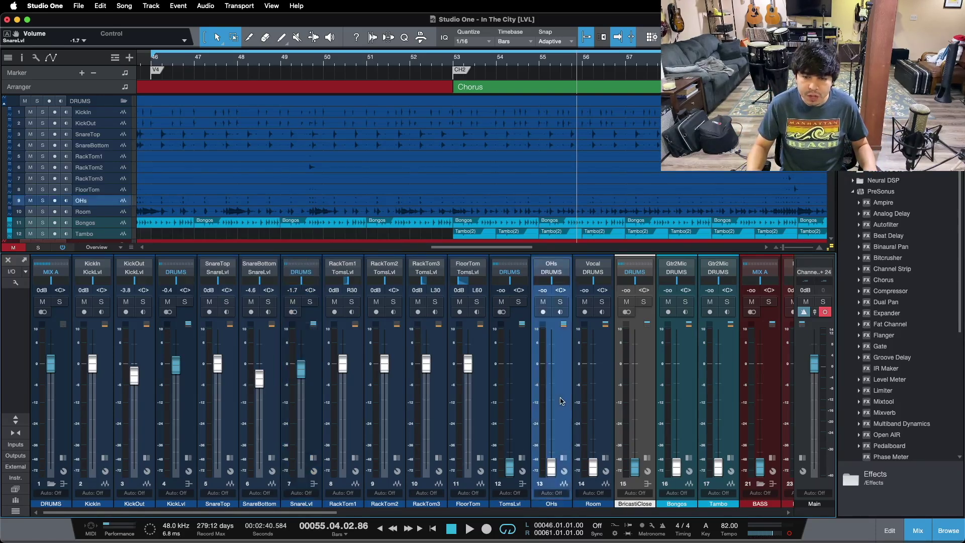
{"action": "left_click", "coordinate": [517, 392]}
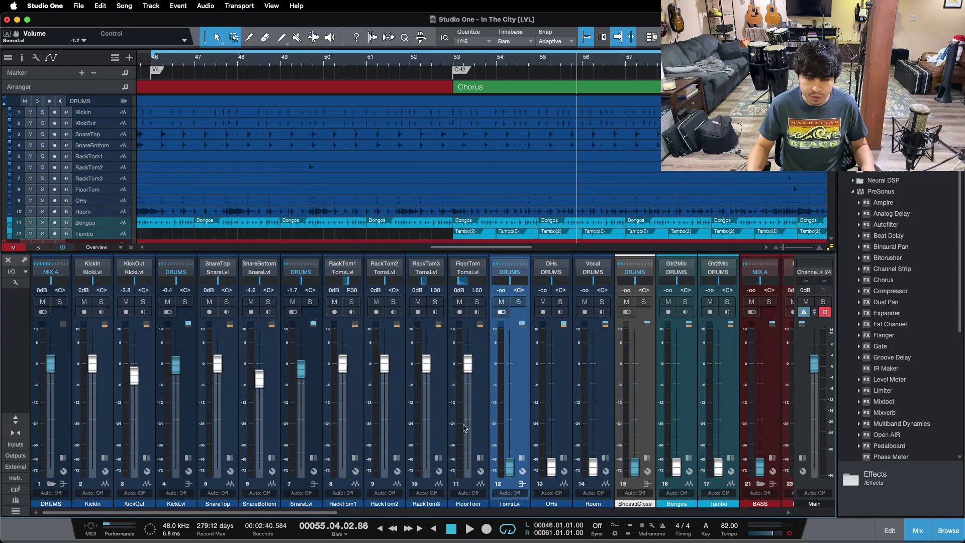
{"action": "left_click", "coordinate": [553, 403]}
{"action": "left_click", "coordinate": [524, 397]}
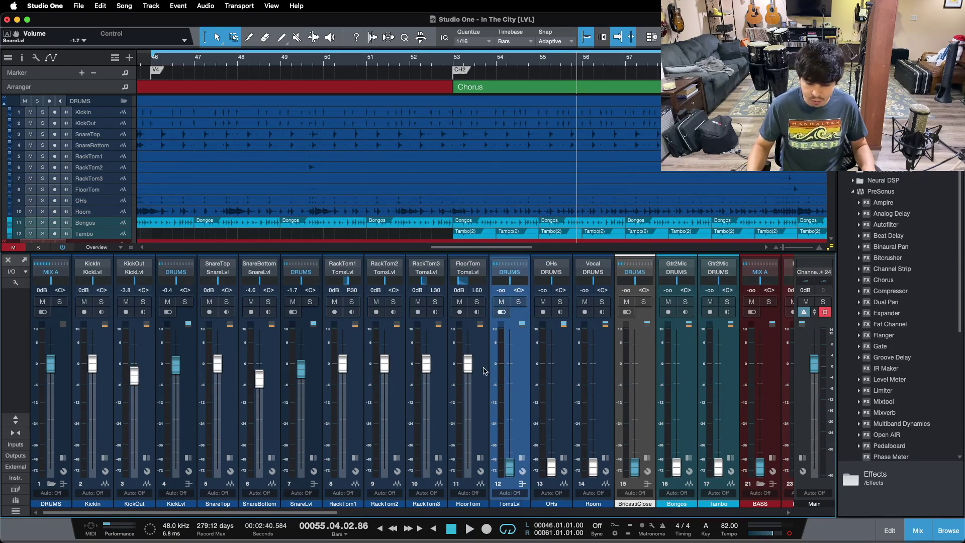
Play the song and balance the OHs overhead channel against the kick and snare at -5.4 dB
{"action": "key", "text": "space"}
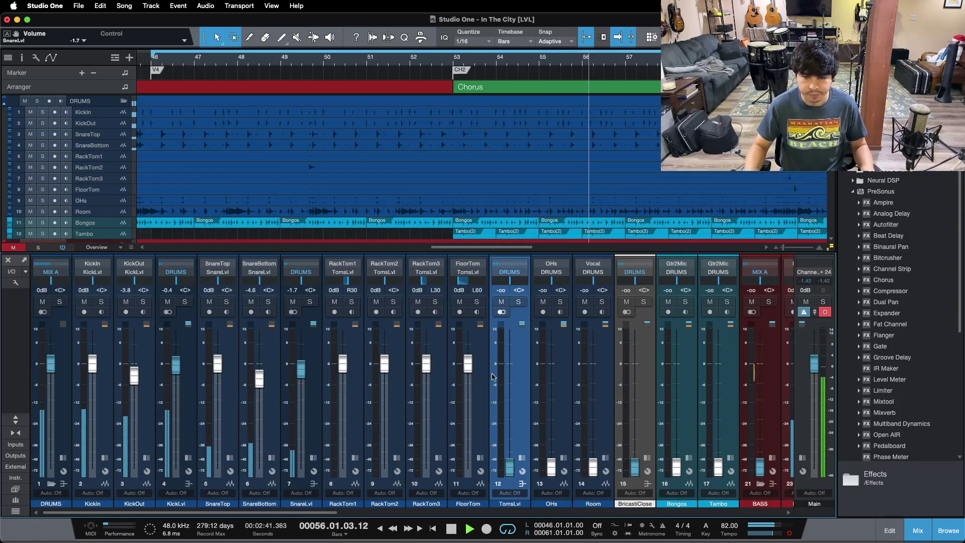
{"action": "left_click_drag", "start_coordinate": [550, 468], "coordinate": [551, 365]}
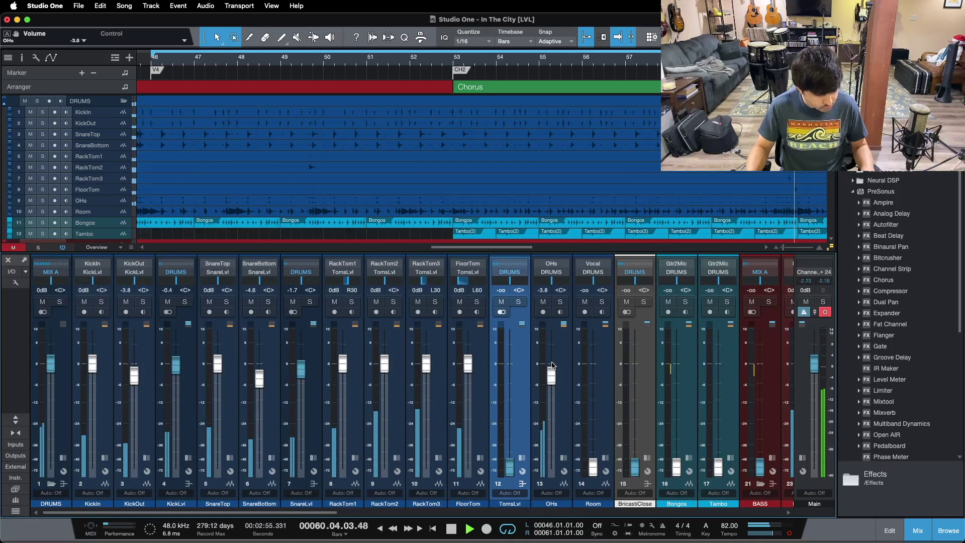
{"action": "left_click_drag", "start_coordinate": [552, 365], "coordinate": [537, 374]}
{"action": "key", "text": "KP_Subtract"}
{"action": "key", "text": "KP_Subtract"}
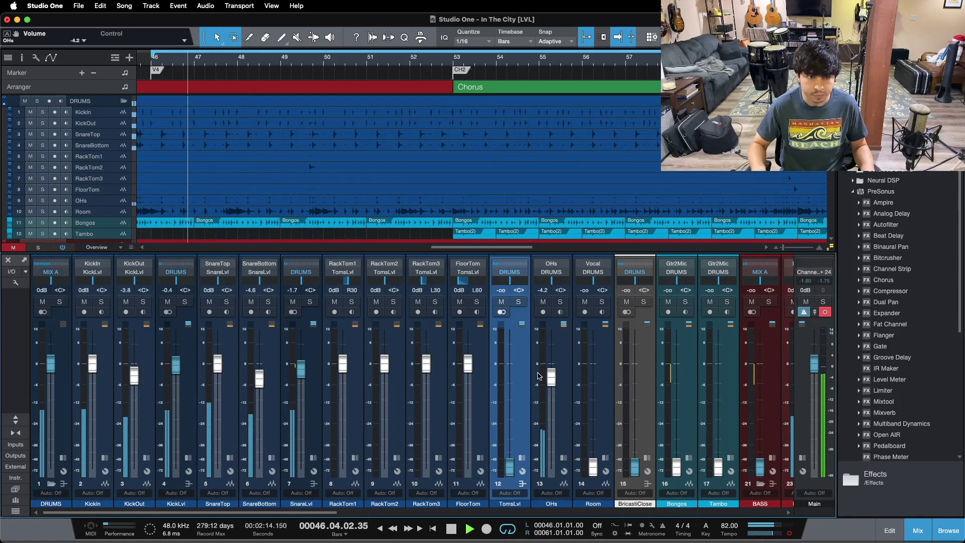
{"action": "scroll", "coordinate": [551, 380], "scroll_direction": "down", "scroll_amount": 2}
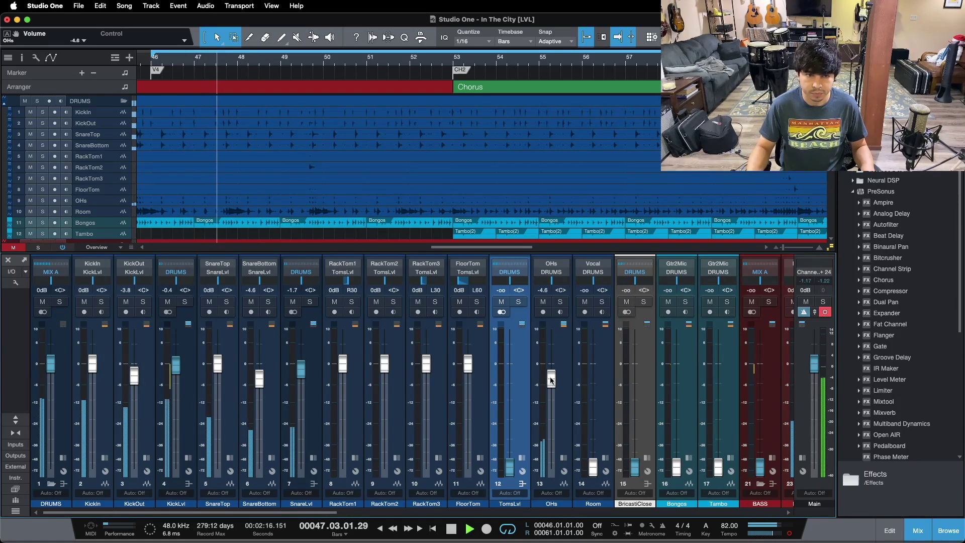
{"action": "scroll", "coordinate": [551, 381], "scroll_direction": "down", "scroll_amount": 1}
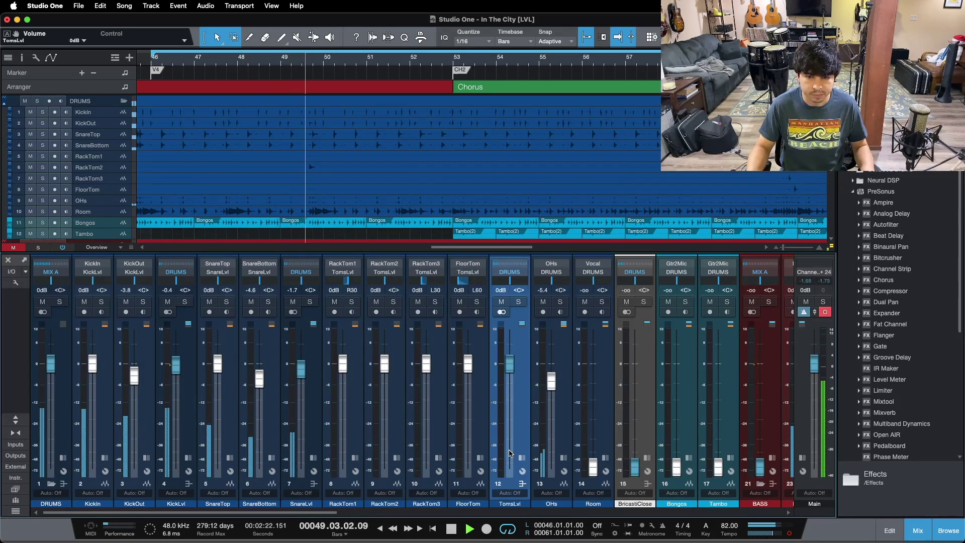
Bring the TomsLvl bus up to 0 dB and fine-tune it to +0.4 dB while the song plays
{"action": "left_click", "coordinate": [505, 469], "text": "alt"}
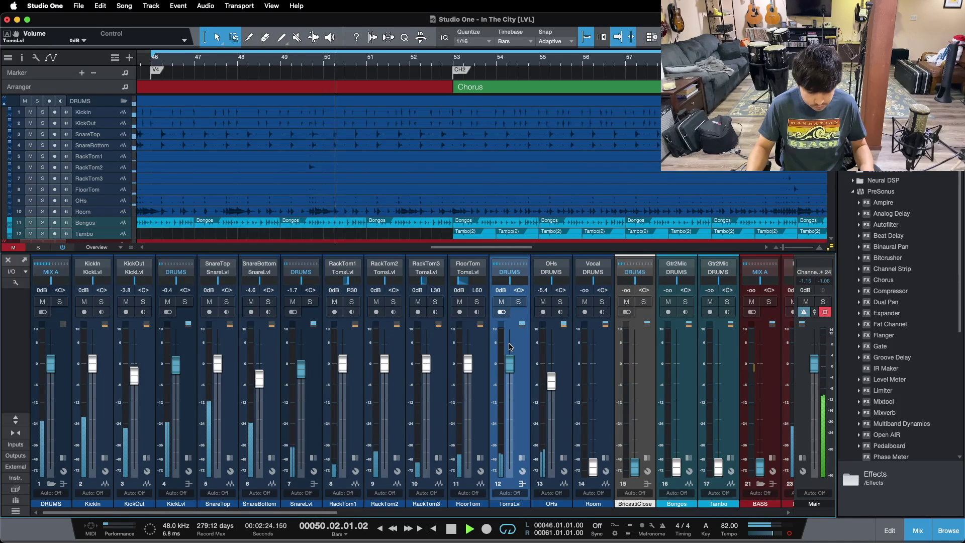
{"action": "left_click_drag", "start_coordinate": [509, 357], "coordinate": [509, 356]}
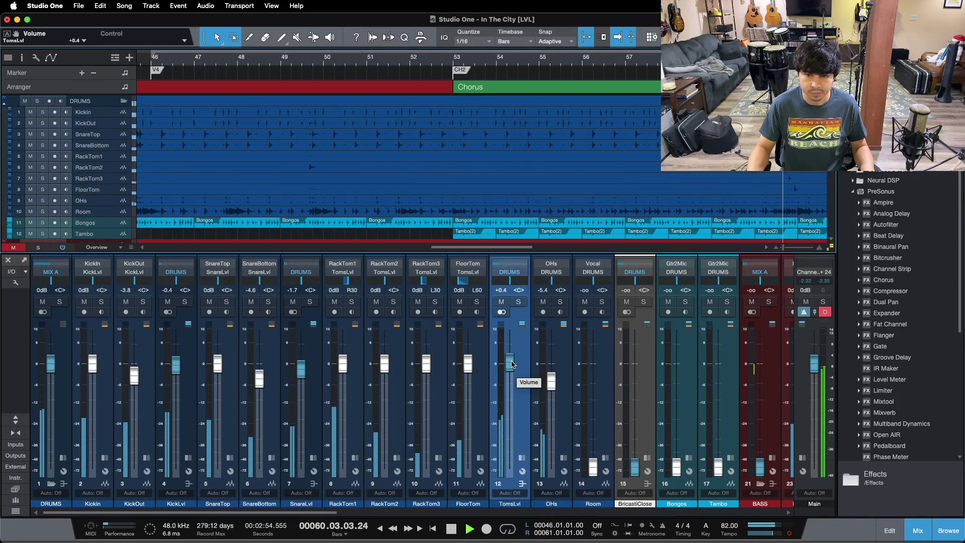
Replay the song from around bar 48 to check the drum balance, and stop playback
{"action": "left_click", "coordinate": [250, 59]}
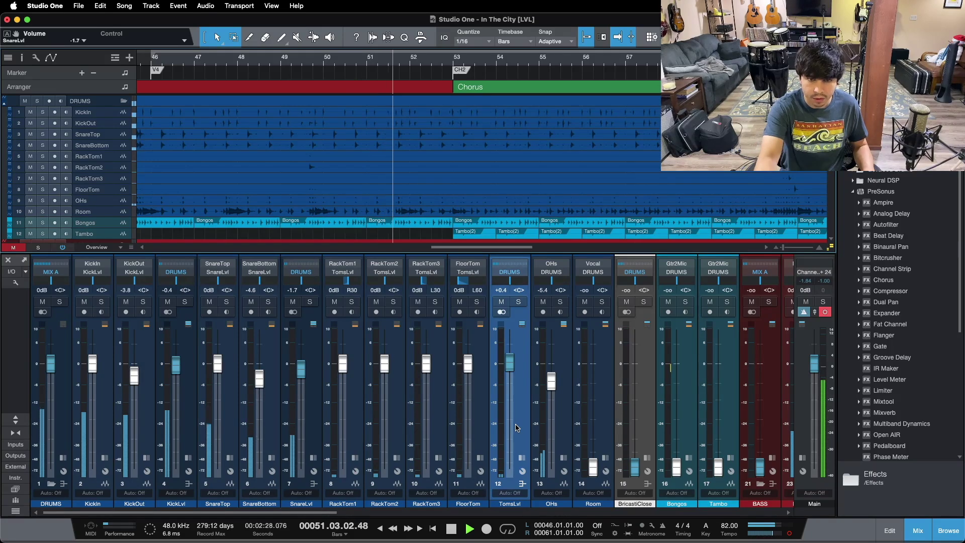
{"action": "key", "text": "space"}
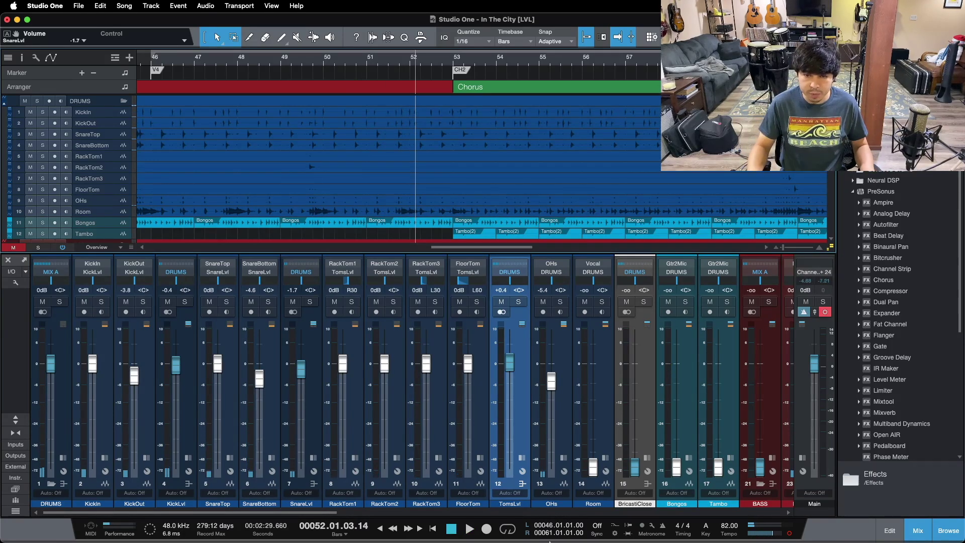
{"action": "left_click", "coordinate": [563, 454]}
{"action": "left_click", "coordinate": [563, 456]}
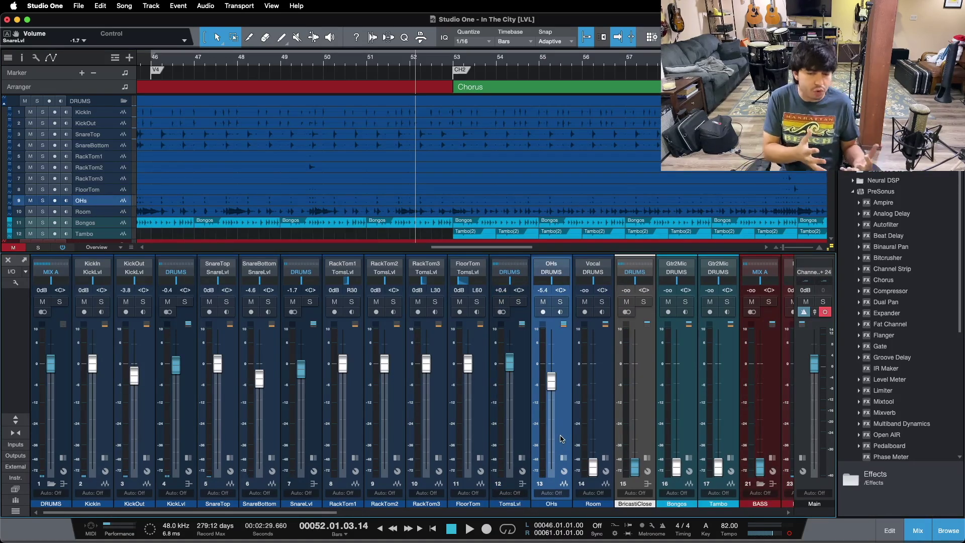
{"action": "left_click", "coordinate": [524, 422]}
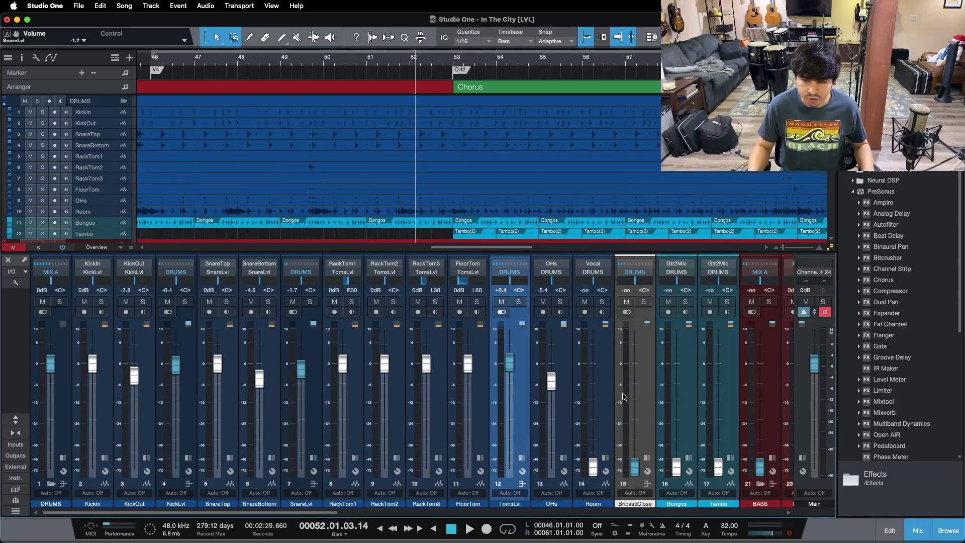
Raise the Room channel to -9.2 dB during playback, comparing it muted and unmuted, and stop playback
{"action": "left_click", "coordinate": [600, 391]}
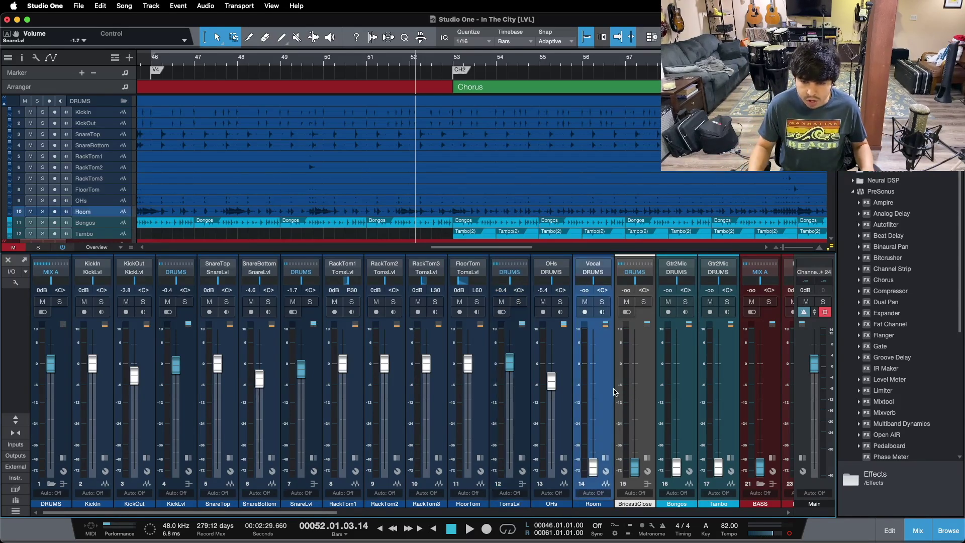
{"action": "left_click", "coordinate": [646, 387]}
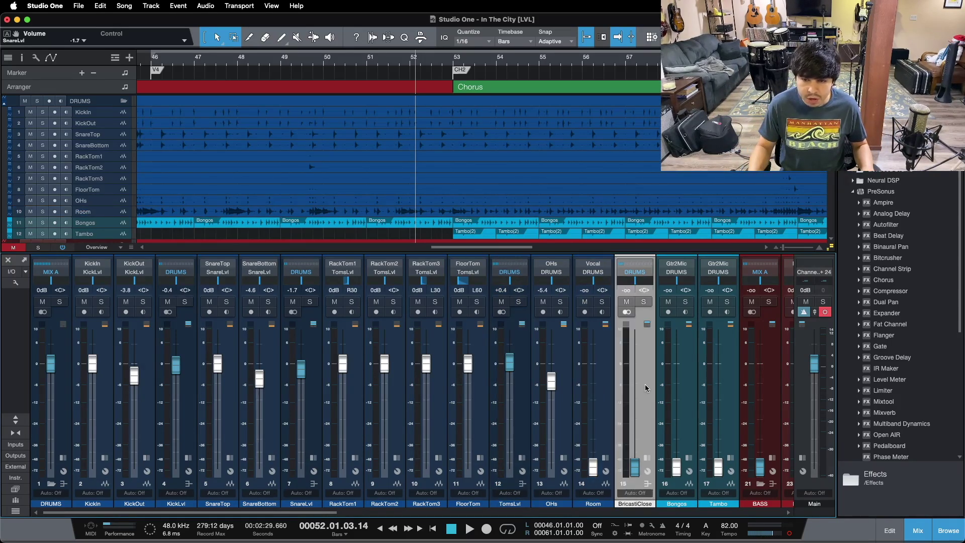
{"action": "left_click", "coordinate": [604, 372]}
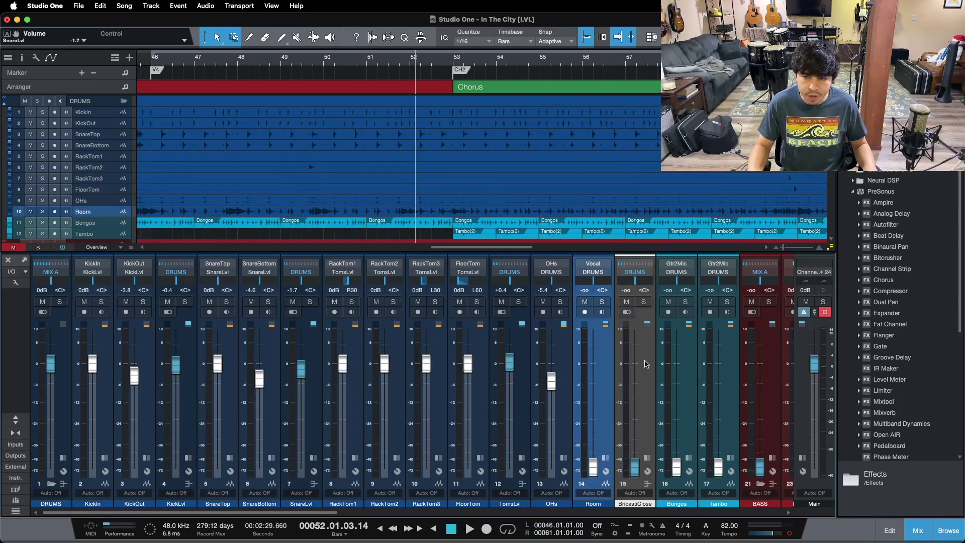
{"action": "key", "text": "space"}
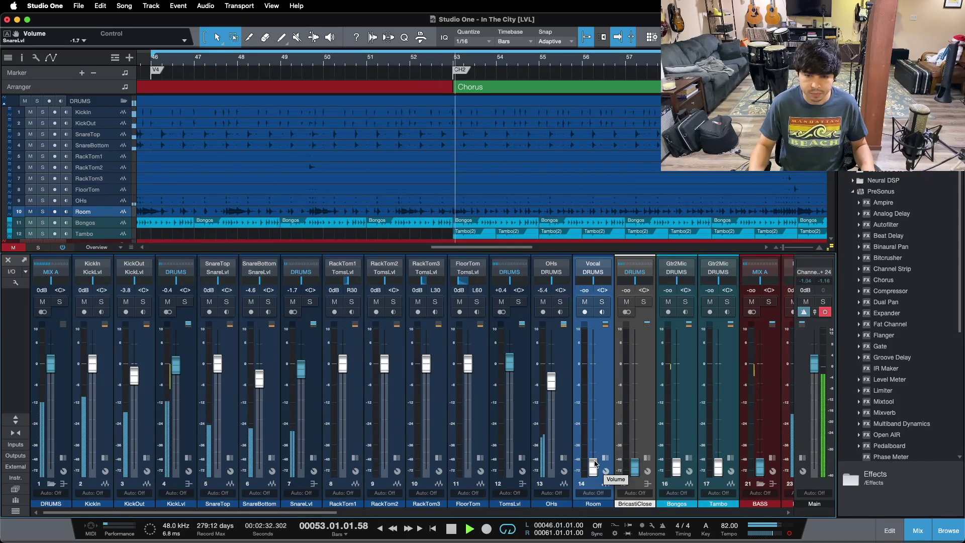
{"action": "left_click_drag", "start_coordinate": [594, 463], "coordinate": [594, 399]}
{"action": "left_click", "coordinate": [588, 302]}
{"action": "left_click", "coordinate": [586, 301]}
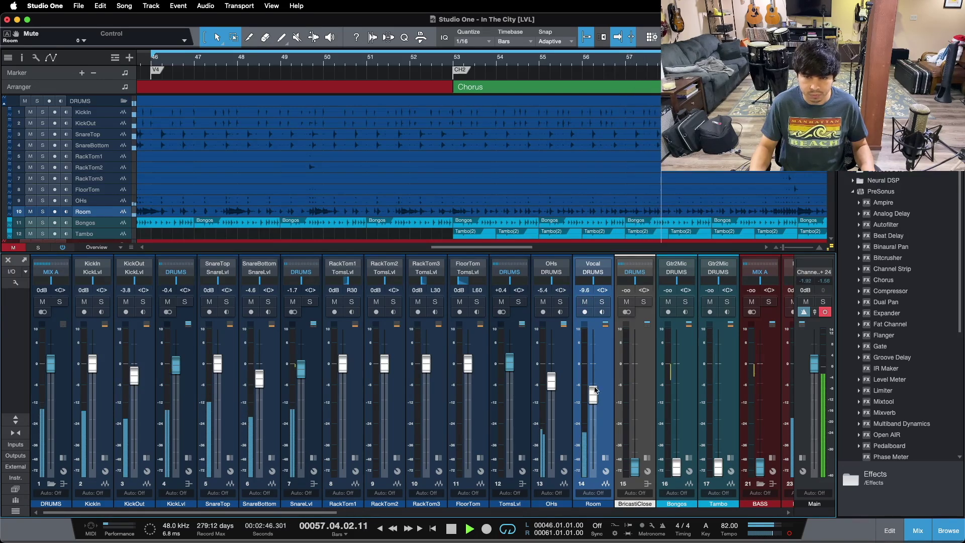
{"action": "left_click_drag", "start_coordinate": [594, 400], "coordinate": [594, 399]}
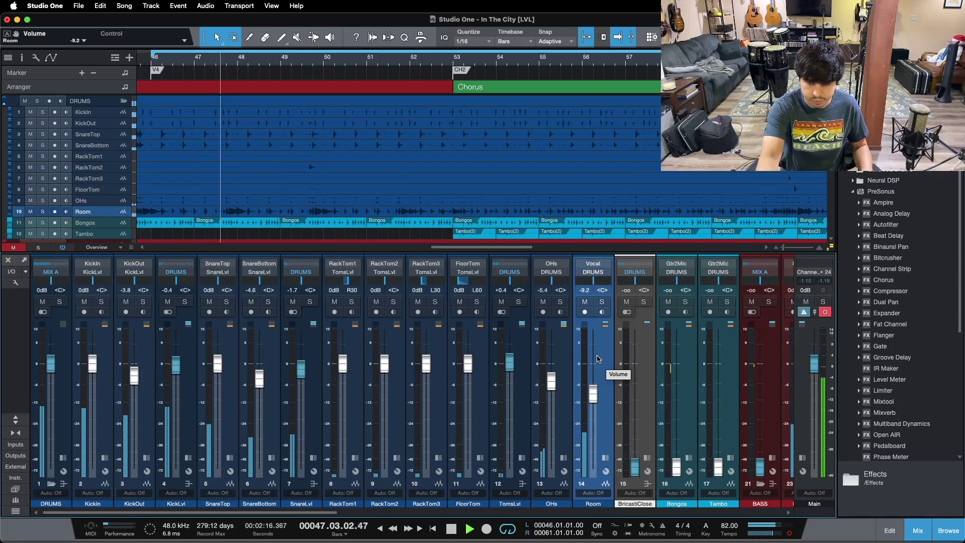
{"action": "key", "text": "space"}
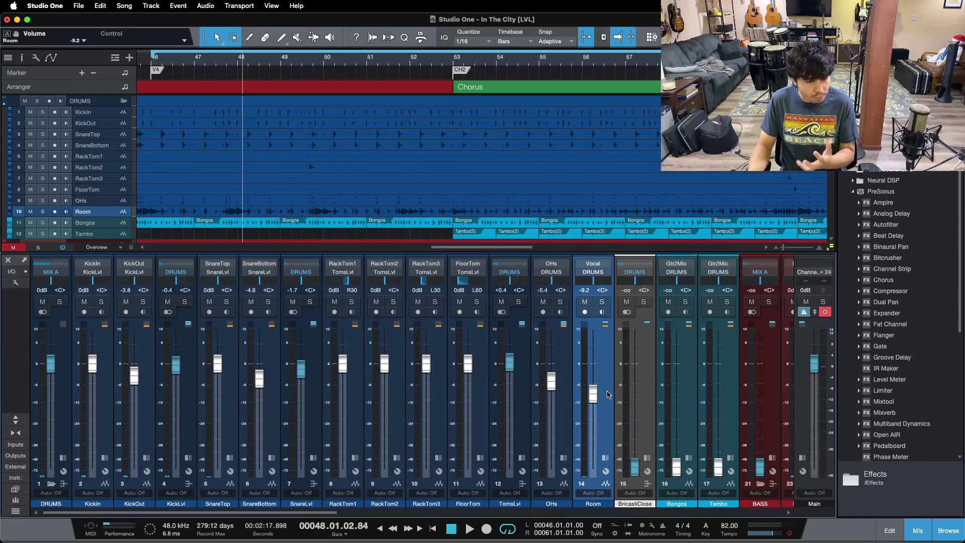
Open the Pro EQ insert on the Room channel to review its curve, and close it again
{"action": "left_click", "coordinate": [605, 459]}
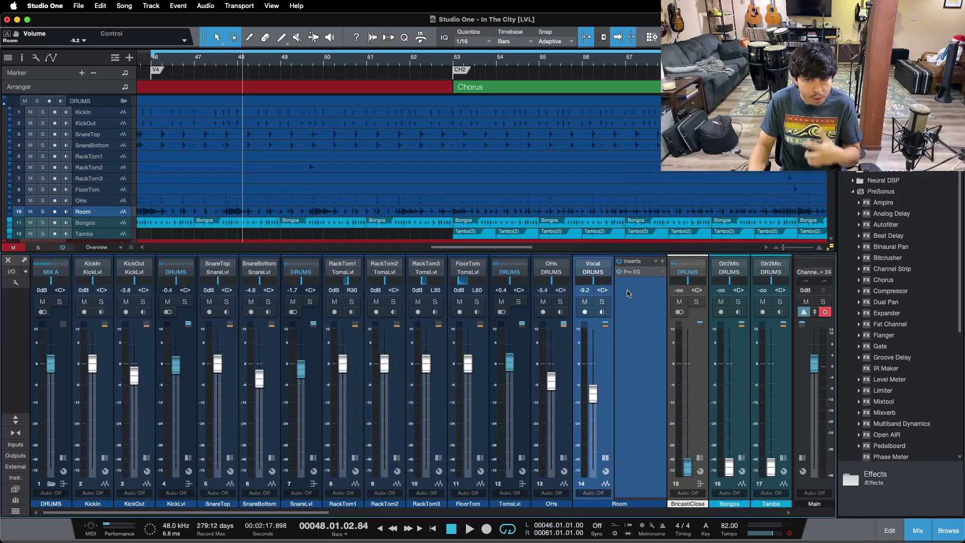
{"action": "left_click", "coordinate": [629, 273]}
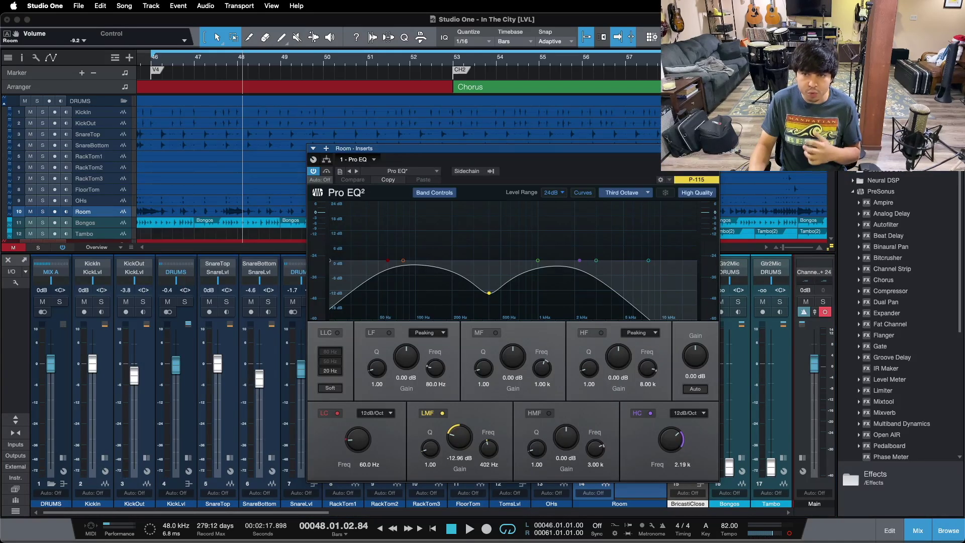
{"action": "left_click", "coordinate": [714, 148]}
{"action": "left_click", "coordinate": [604, 458]}
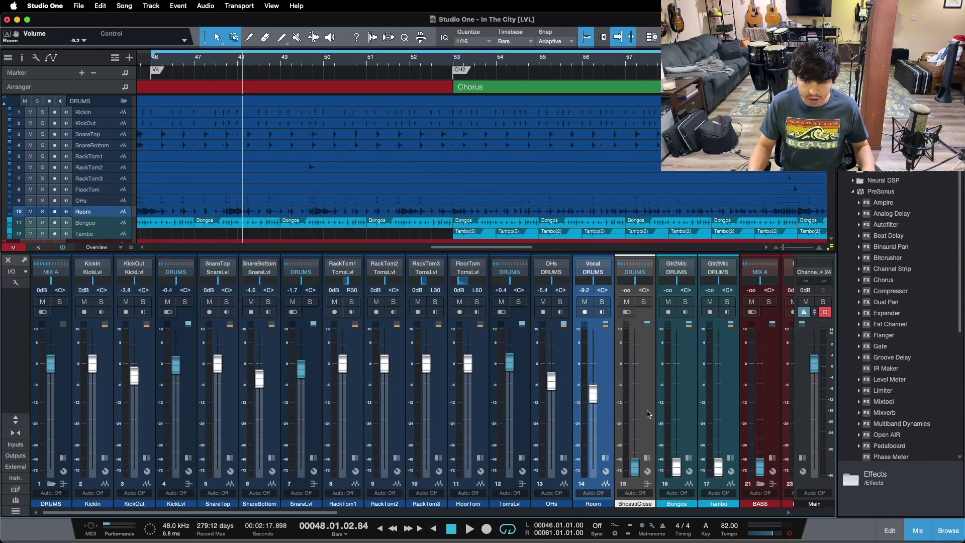
{"action": "left_click", "coordinate": [632, 472]}
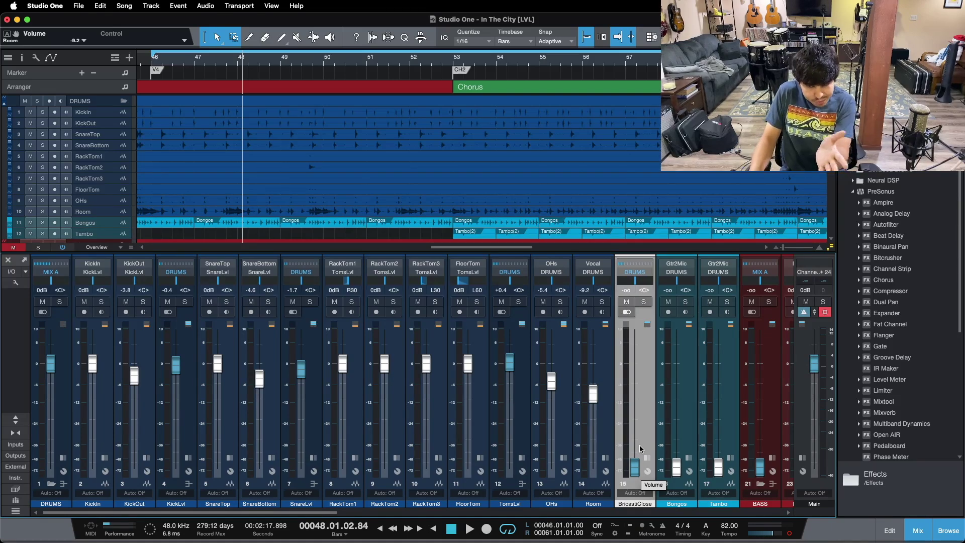
{"action": "left_click_drag", "start_coordinate": [637, 468], "coordinate": [637, 422]}
{"action": "left_click_drag", "start_coordinate": [634, 462], "coordinate": [629, 492]}
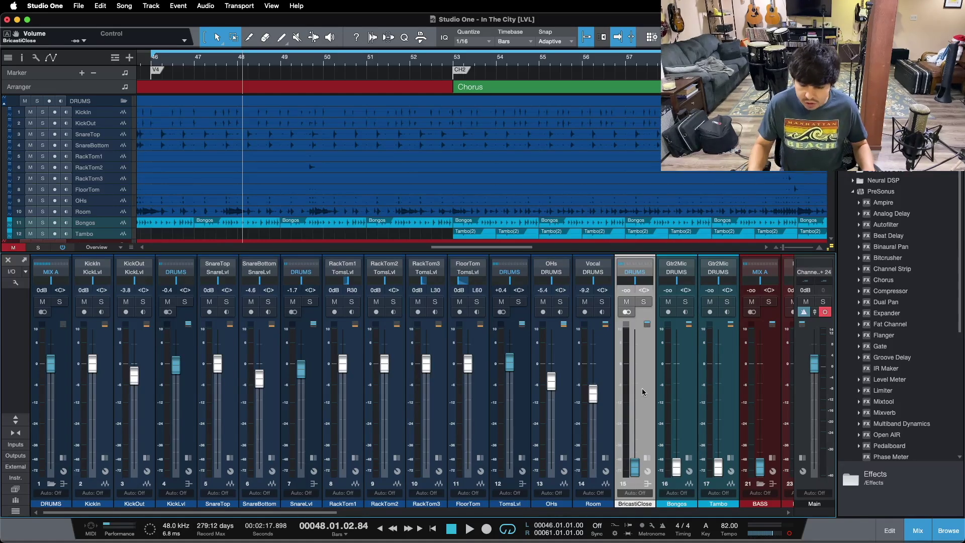
Resume playback and bring the BricastiClose reverb channel up to +1.2 dB by ear
{"action": "key", "text": "space"}
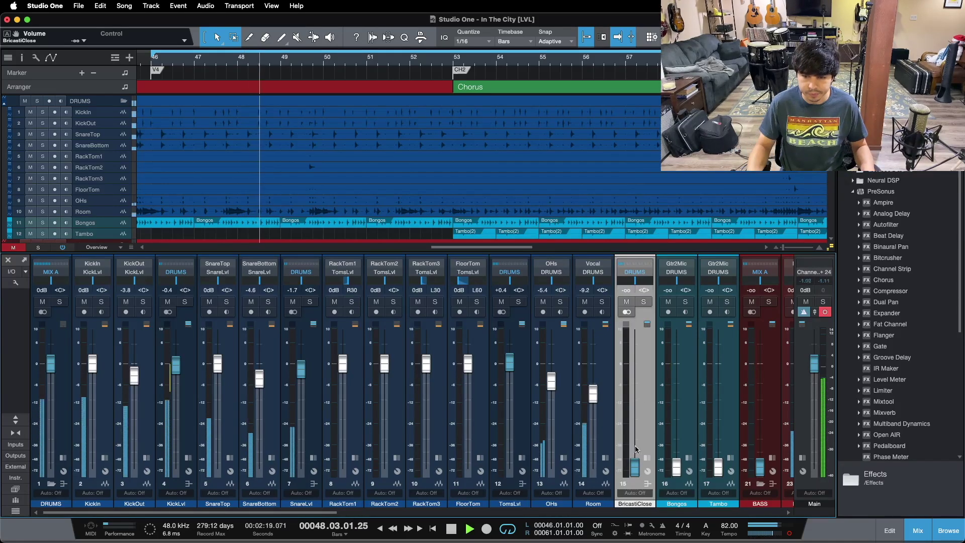
{"action": "left_click_drag", "start_coordinate": [635, 461], "coordinate": [635, 382]}
{"action": "scroll", "coordinate": [634, 382], "scroll_direction": "up", "scroll_amount": 5}
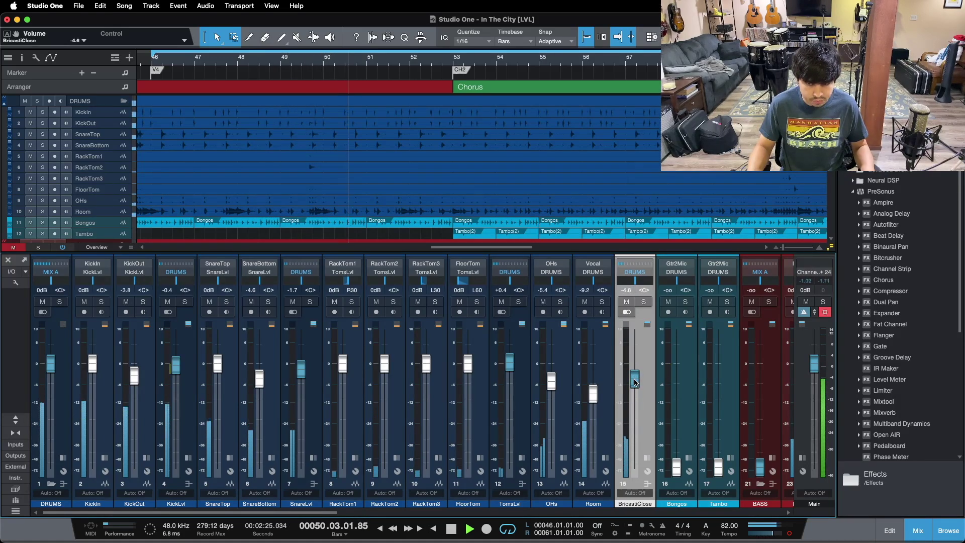
{"action": "scroll", "coordinate": [634, 382], "scroll_direction": "up", "scroll_amount": 5}
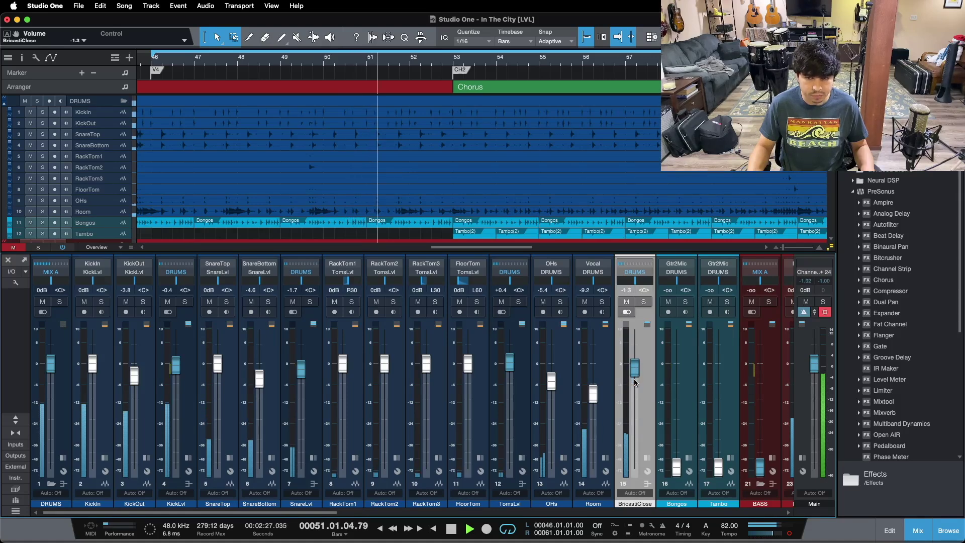
{"action": "scroll", "coordinate": [634, 381], "scroll_direction": "up", "scroll_amount": 2}
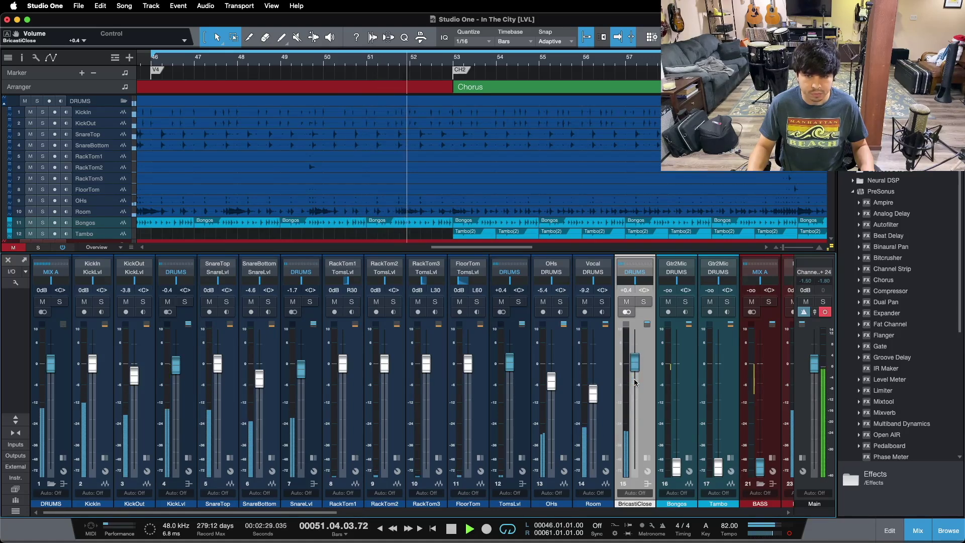
{"action": "scroll", "coordinate": [634, 382], "scroll_direction": "up", "scroll_amount": 1}
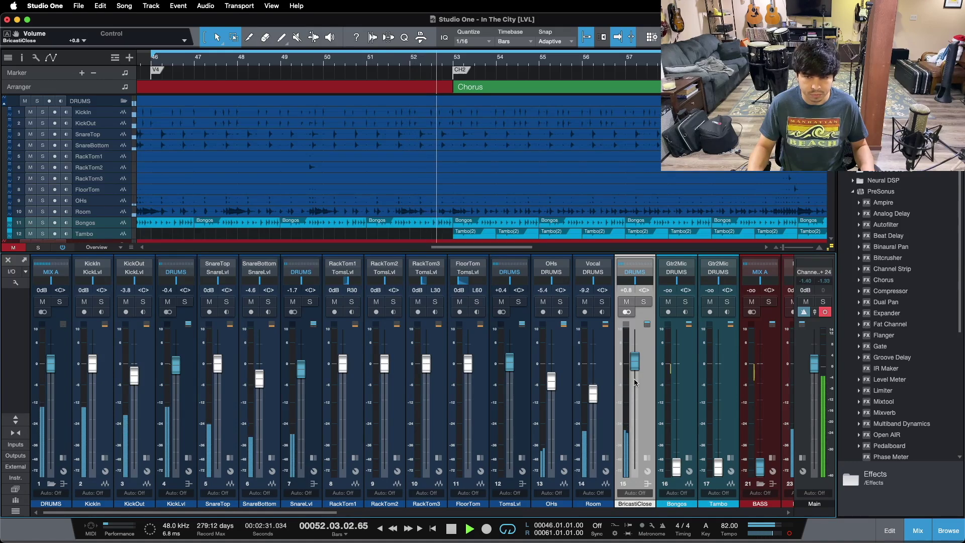
{"action": "scroll", "coordinate": [634, 382], "scroll_direction": "up", "scroll_amount": 1}
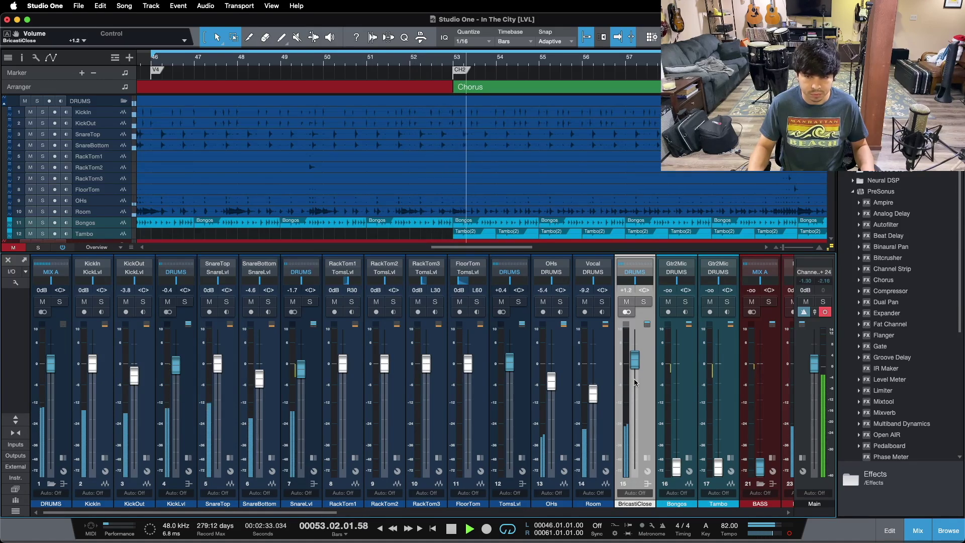
Nudge SnareLvl up to -1.3 dB and TomsLvl to +0.8 dB against the reverb, ending with playback stopped
{"action": "scroll", "coordinate": [303, 372], "scroll_direction": "up", "scroll_amount": 1}
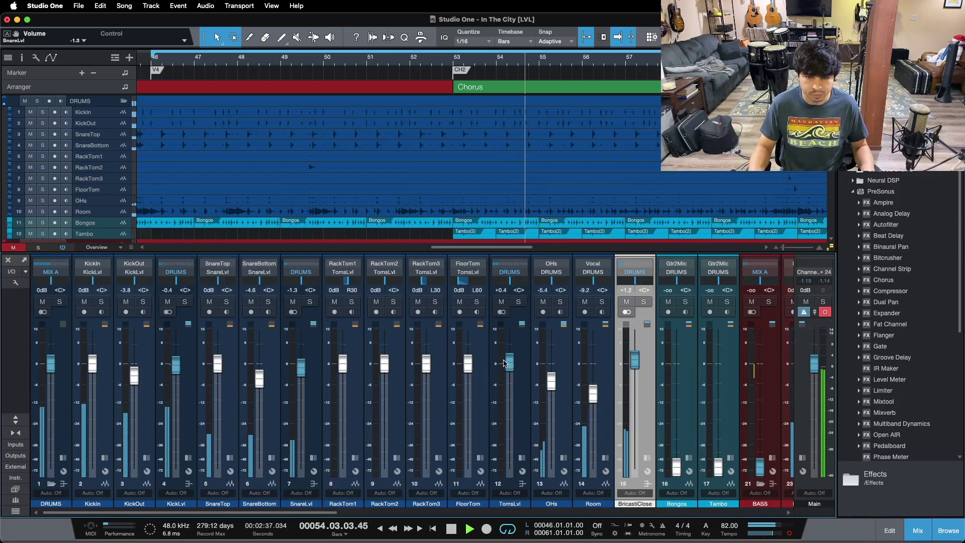
{"action": "scroll", "coordinate": [509, 362], "scroll_direction": "up", "scroll_amount": 1}
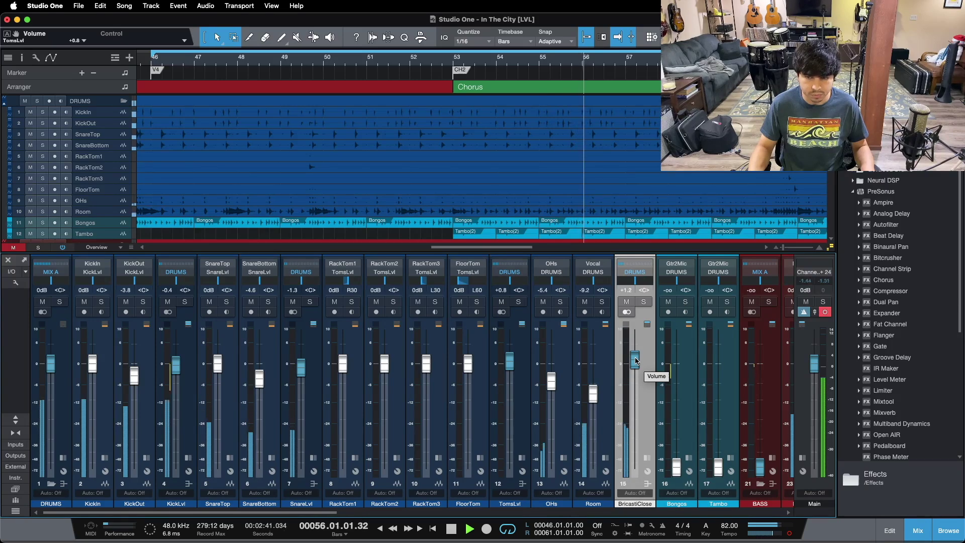
{"action": "scroll", "coordinate": [635, 359], "scroll_direction": "up", "scroll_amount": 1}
{"action": "scroll", "coordinate": [635, 360], "scroll_direction": "down", "scroll_amount": 1}
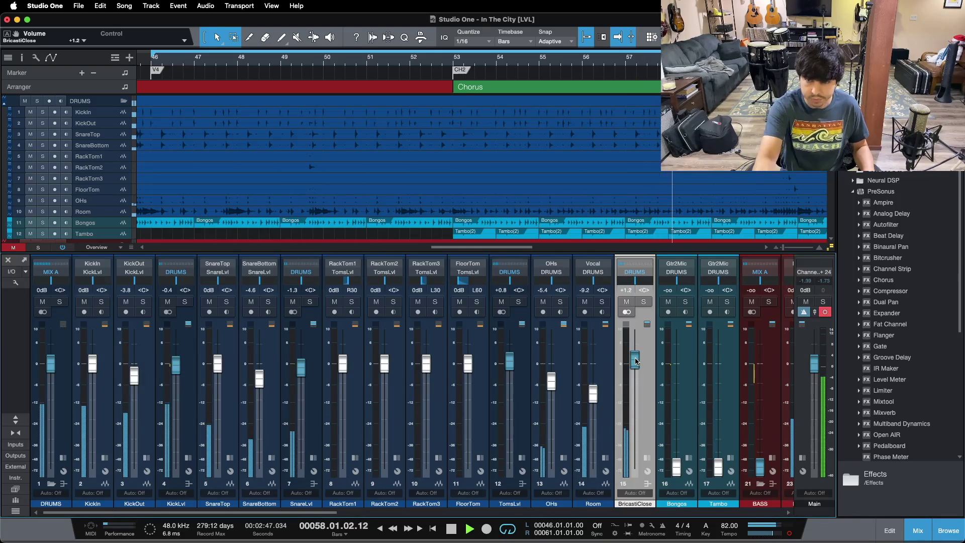
{"action": "key", "text": "space"}
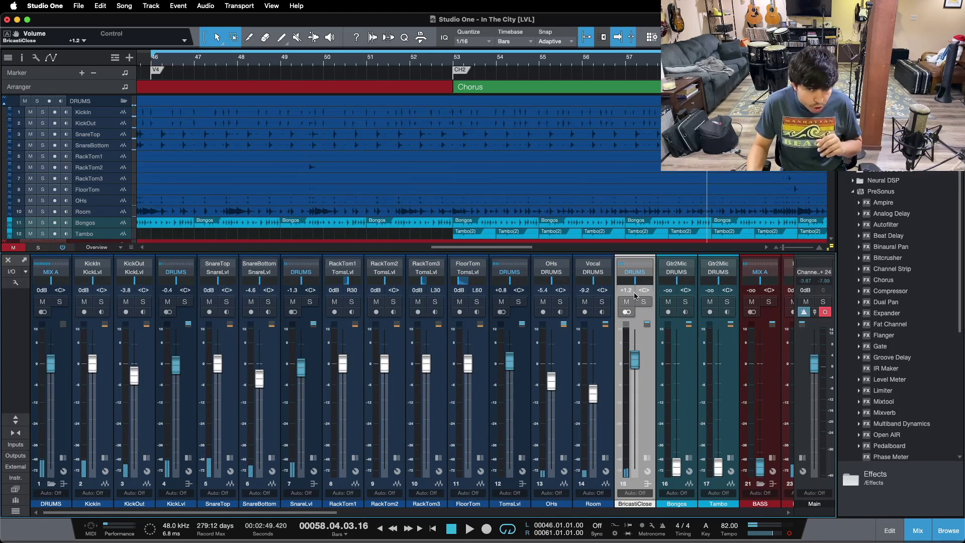
{"action": "left_click", "coordinate": [305, 397]}
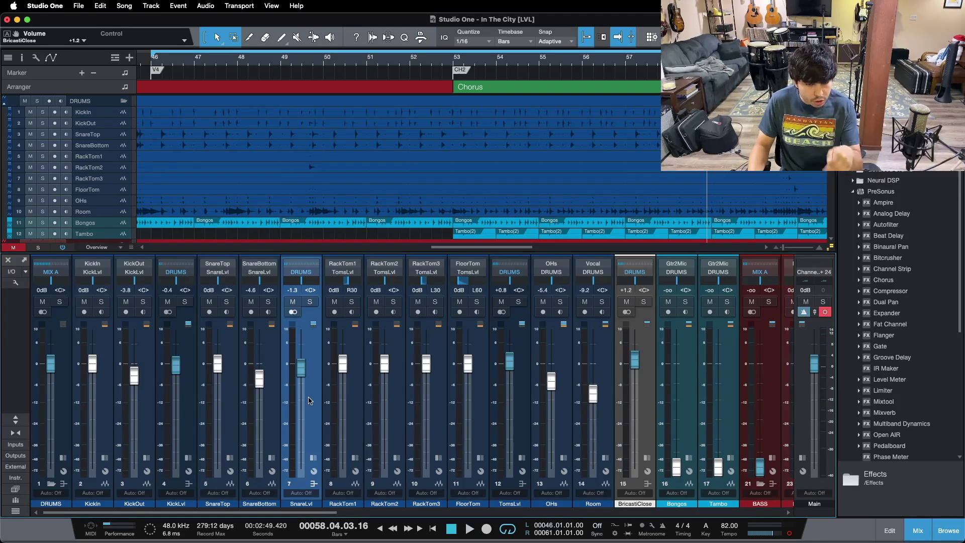
{"action": "left_click", "coordinate": [516, 371]}
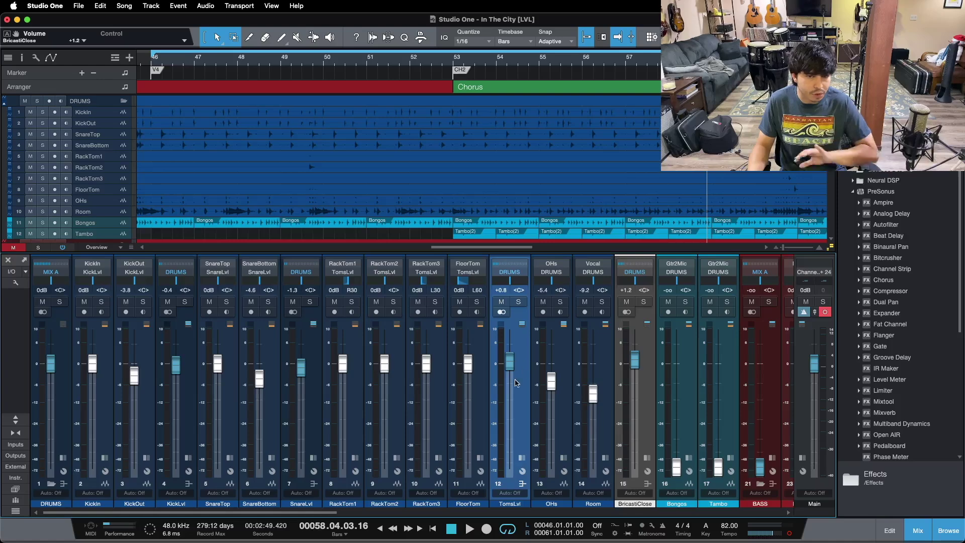
{"action": "left_click", "coordinate": [638, 393]}
Play the song from bar 46 and balance the Bongos channel at -12.5 dB
{"action": "left_click_drag", "start_coordinate": [284, 512], "coordinate": [391, 512]}
{"action": "left_click", "coordinate": [413, 437]}
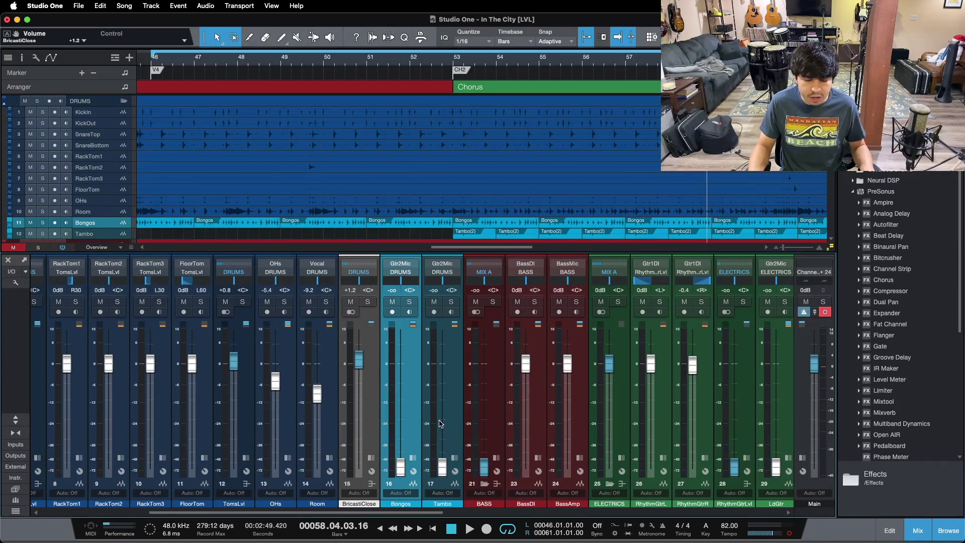
{"action": "left_click", "coordinate": [448, 420]}
{"action": "left_click", "coordinate": [415, 410]}
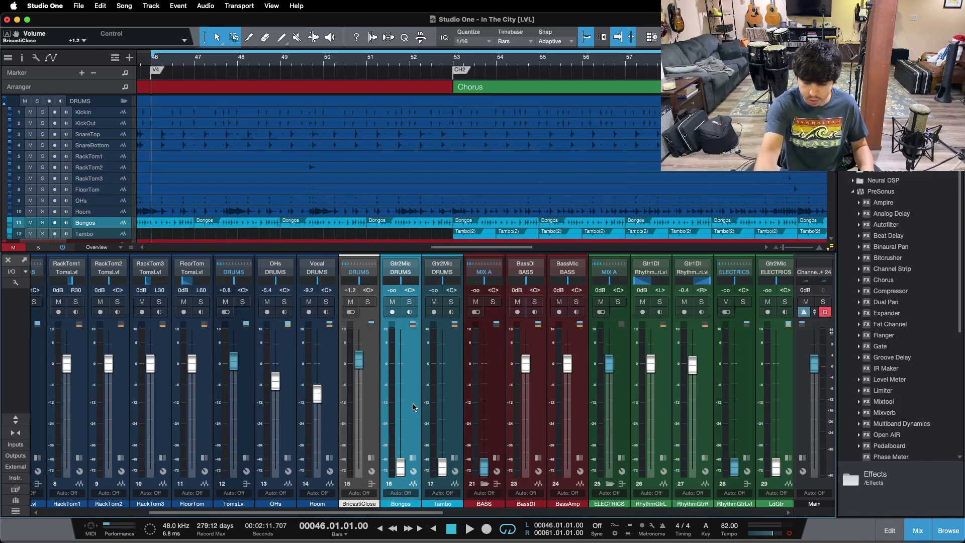
{"action": "left_click_drag", "start_coordinate": [400, 465], "coordinate": [401, 390]}
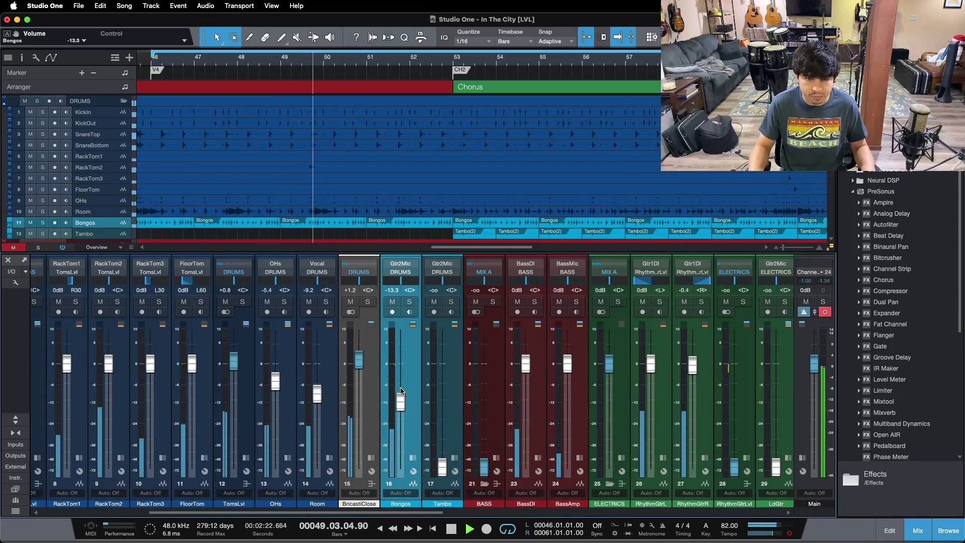
{"action": "scroll", "coordinate": [401, 391], "scroll_direction": "up", "scroll_amount": 2}
{"action": "scroll", "coordinate": [401, 391], "scroll_direction": "down", "scroll_amount": 2}
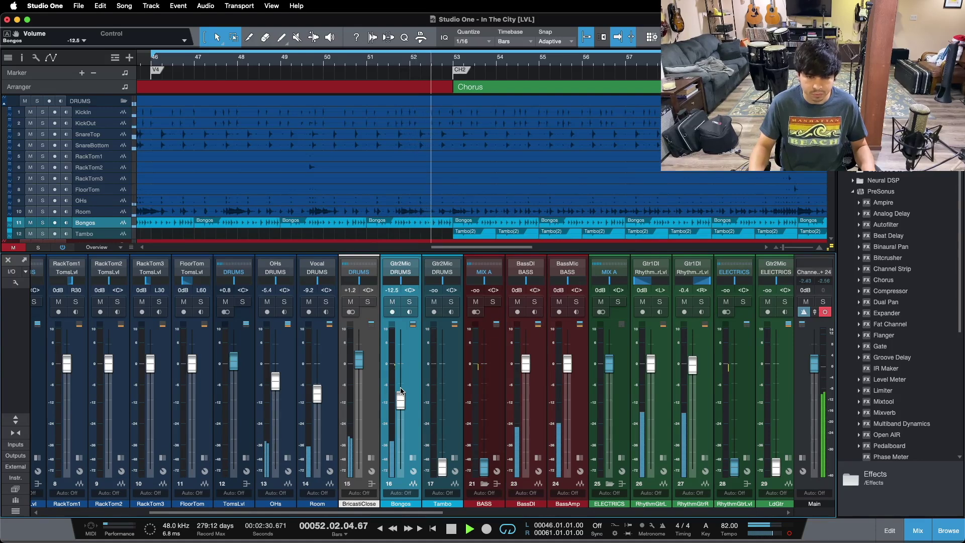
{"action": "scroll", "coordinate": [439, 439], "scroll_direction": "up", "scroll_amount": 2}
Raise the Tambo channel to -4.2 dB by ear during the chorus
{"action": "left_click_drag", "start_coordinate": [439, 440], "coordinate": [442, 375]}
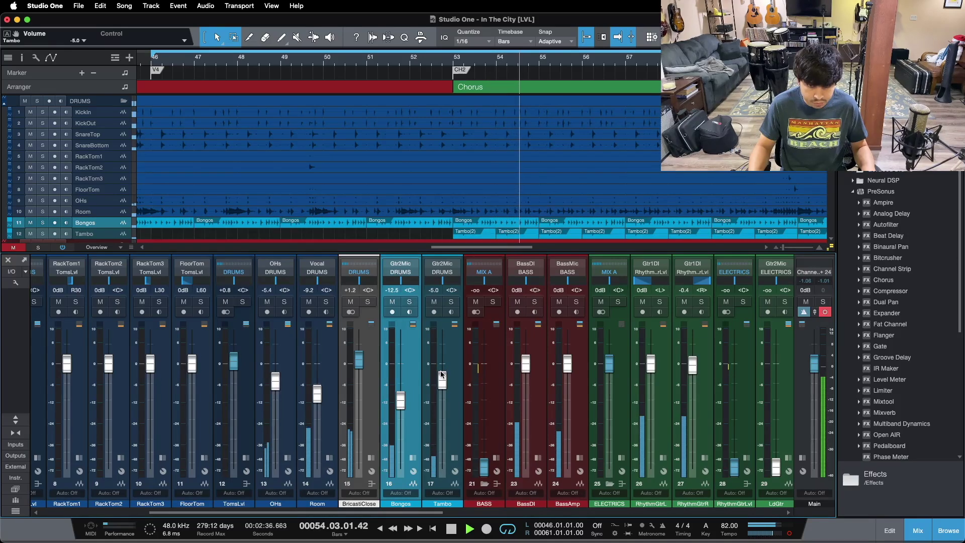
{"action": "scroll", "coordinate": [440, 375], "scroll_direction": "up", "scroll_amount": 1}
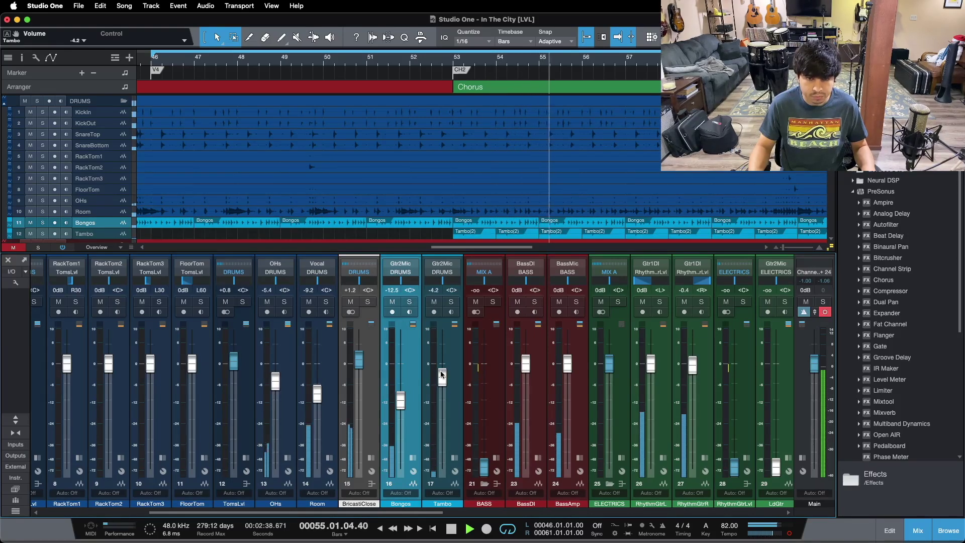
{"action": "scroll", "coordinate": [441, 374], "scroll_direction": "up", "scroll_amount": 1}
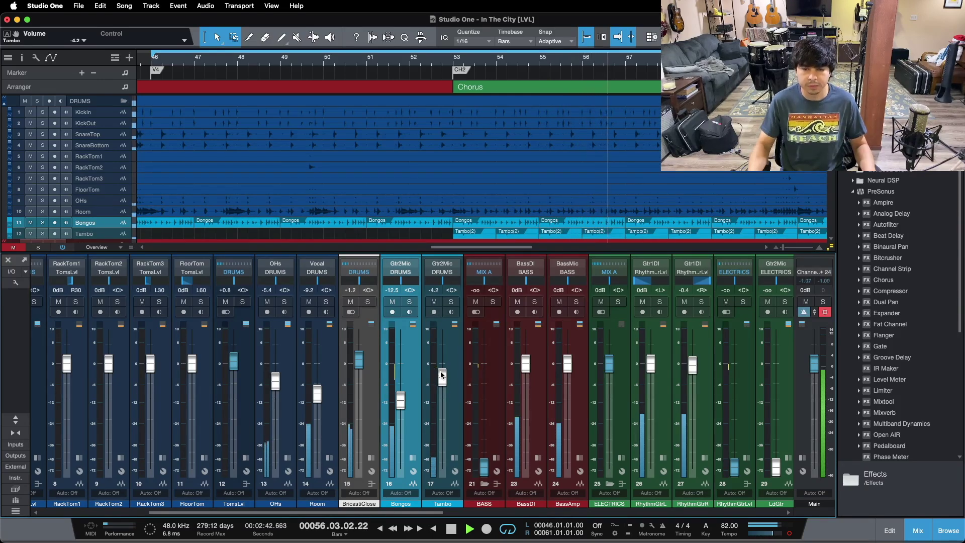
Stop playback, replay the song from bar 46 and bring the BASS bus up to -1.3 dB against the drums
{"action": "scroll", "coordinate": [440, 375], "scroll_direction": "down", "scroll_amount": 1}
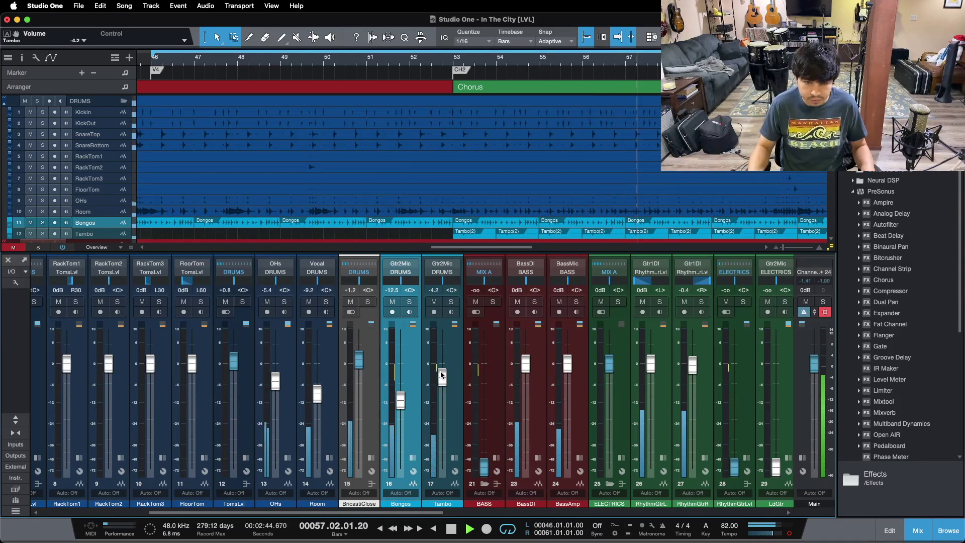
{"action": "key", "text": "space"}
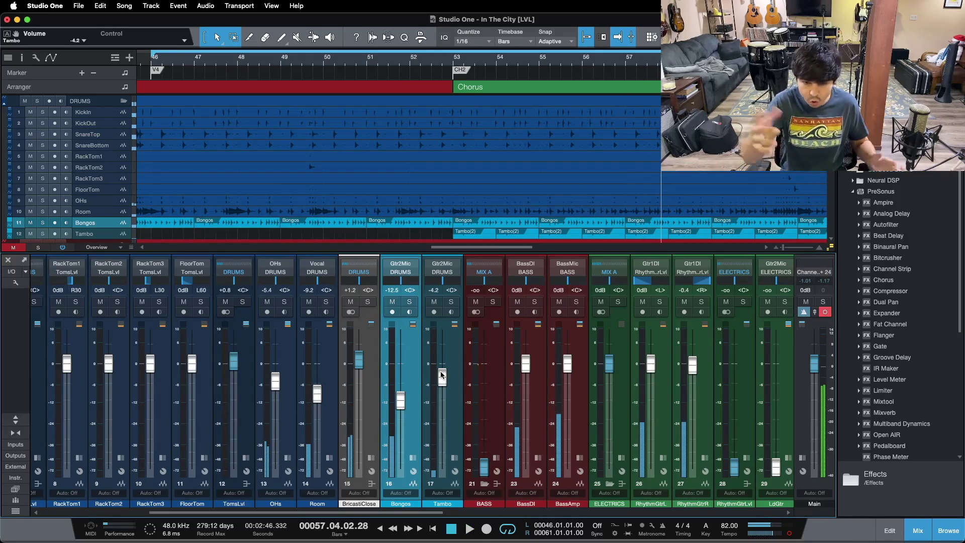
{"action": "scroll", "coordinate": [298, 506], "scroll_direction": "left", "scroll_amount": 10}
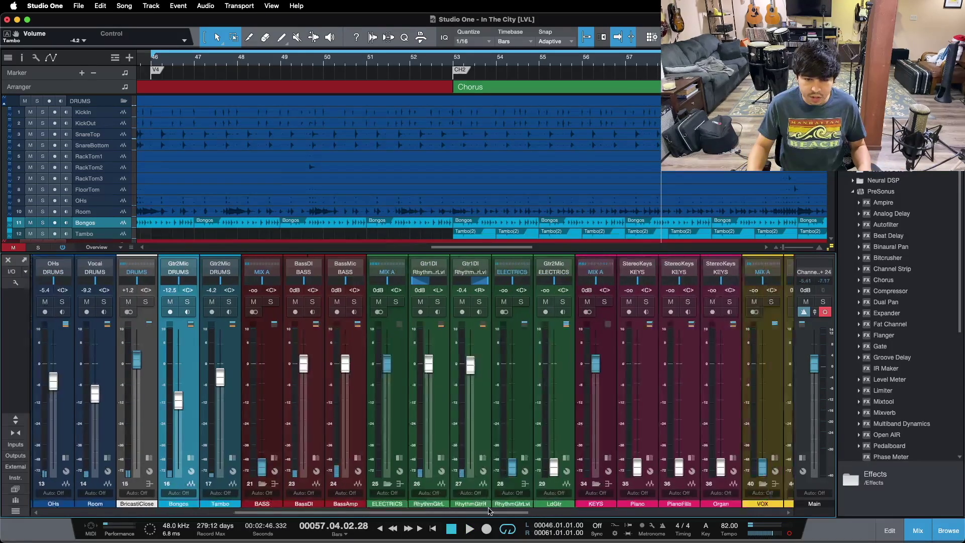
{"action": "scroll", "coordinate": [298, 506], "scroll_direction": "right", "scroll_amount": 10}
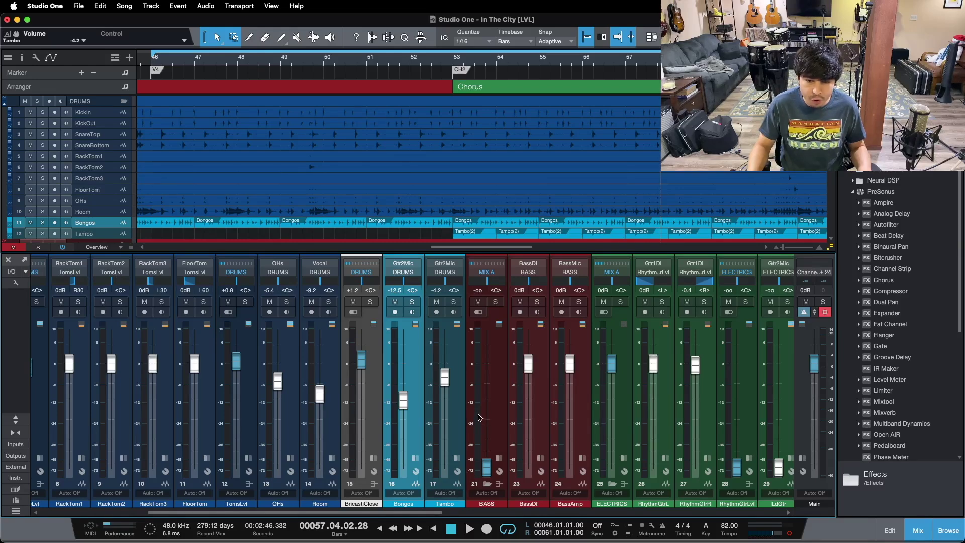
{"action": "left_click_drag", "start_coordinate": [440, 513], "coordinate": [307, 517]}
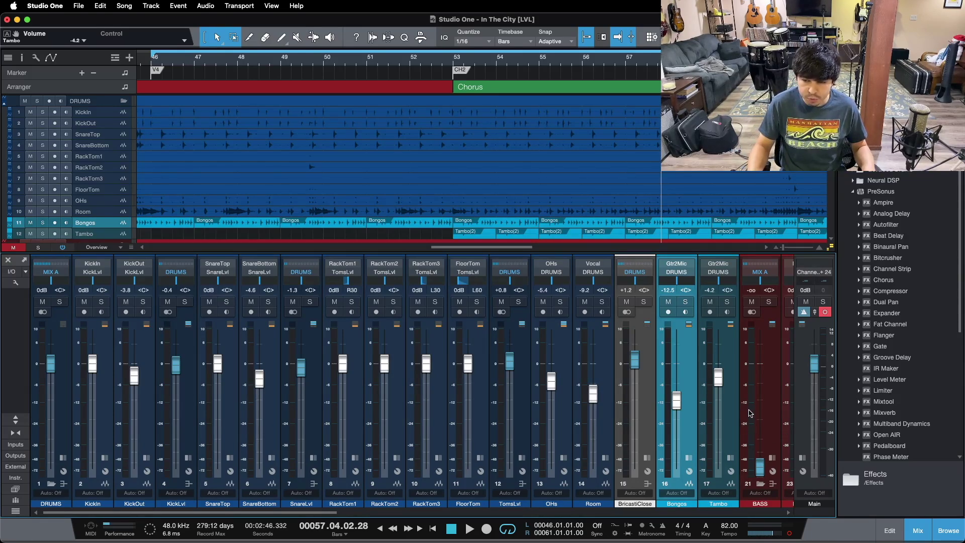
{"action": "left_click_drag", "start_coordinate": [760, 439], "coordinate": [760, 504]}
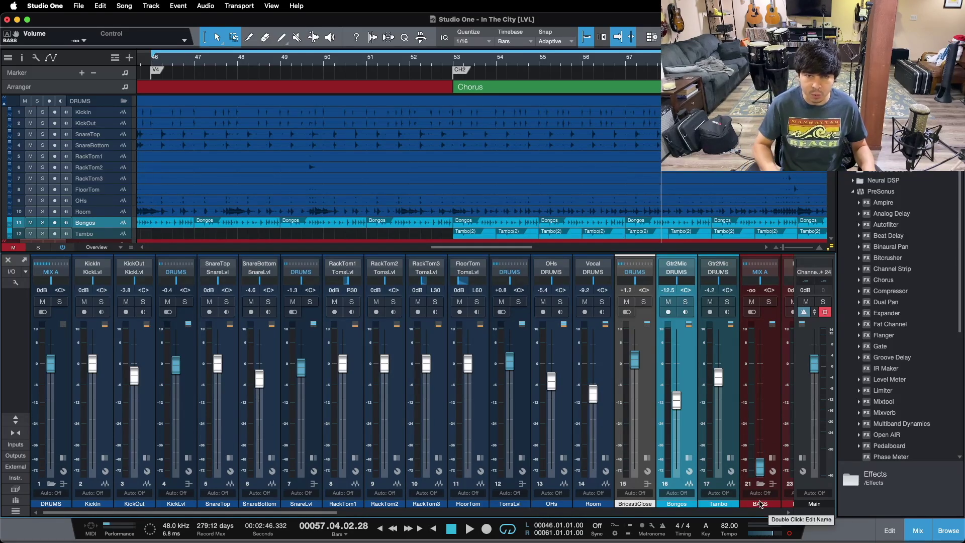
{"action": "key", "text": "space"}
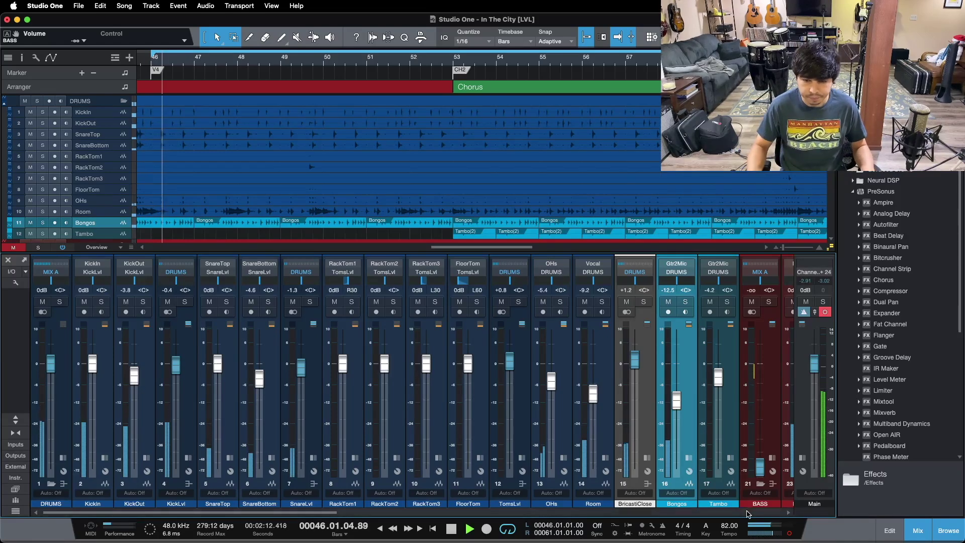
{"action": "left_click_drag", "start_coordinate": [280, 515], "coordinate": [370, 515]}
{"action": "left_click", "coordinate": [532, 383], "text": "super"}
{"action": "left_click_drag", "start_coordinate": [525, 369], "coordinate": [527, 372]}
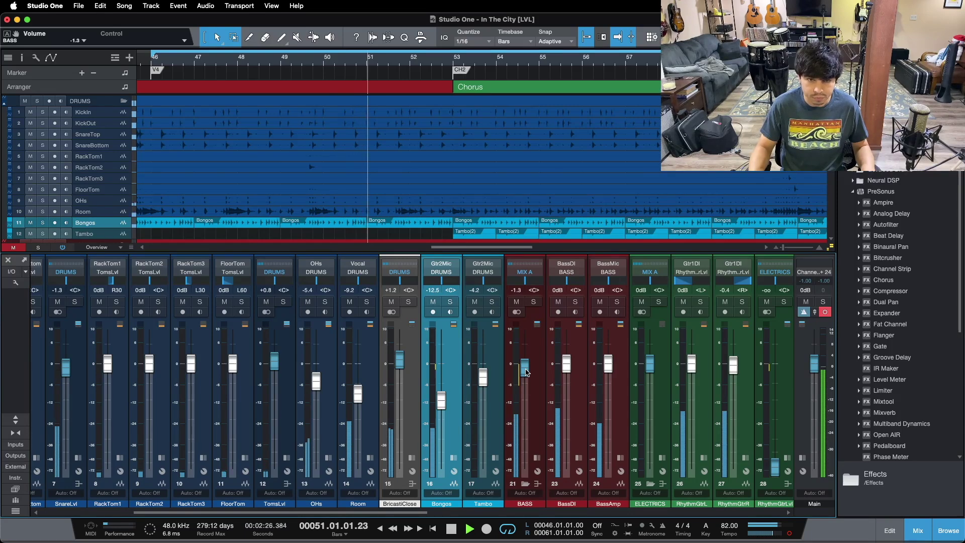
Compare the BASS bus at -0.8 dB and -1.3 dB during the chorus, settle on -0.8 dB and stop playback
{"action": "scroll", "coordinate": [524, 371], "scroll_direction": "up", "scroll_amount": 1}
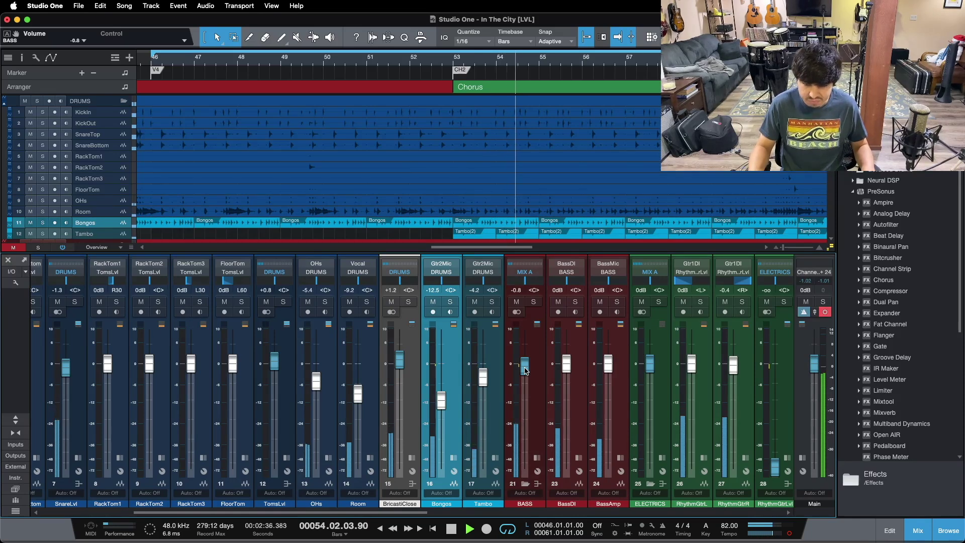
{"action": "scroll", "coordinate": [524, 371], "scroll_direction": "down", "scroll_amount": 1}
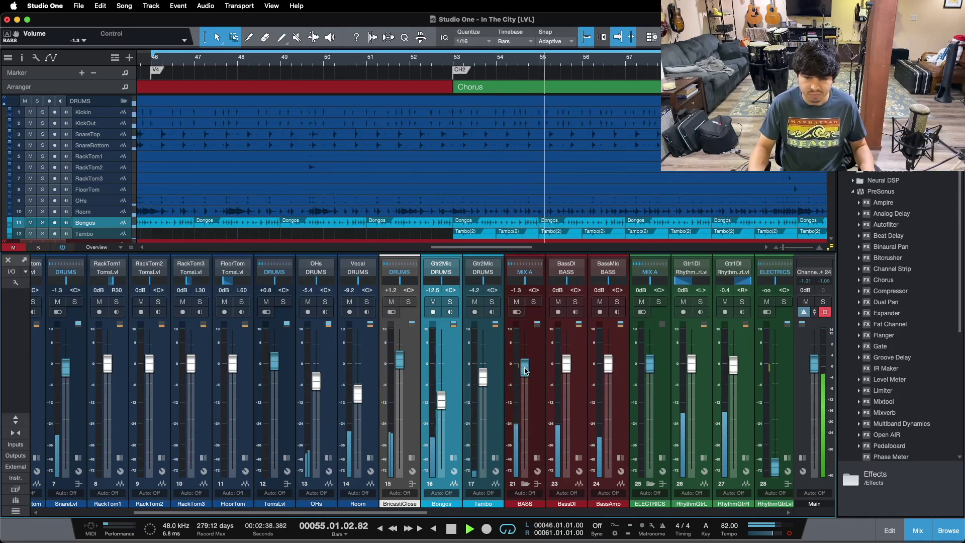
{"action": "scroll", "coordinate": [525, 370], "scroll_direction": "up", "scroll_amount": 1}
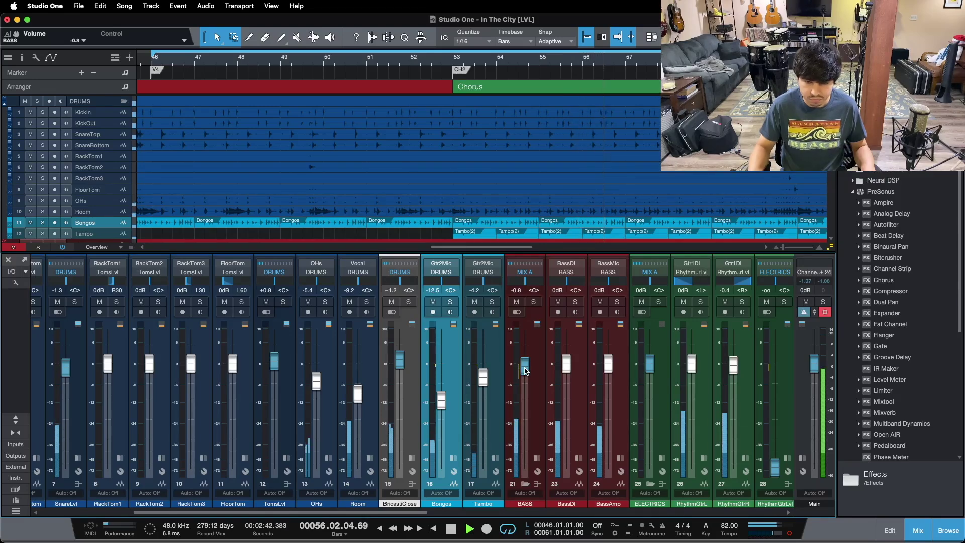
{"action": "key", "text": "space"}
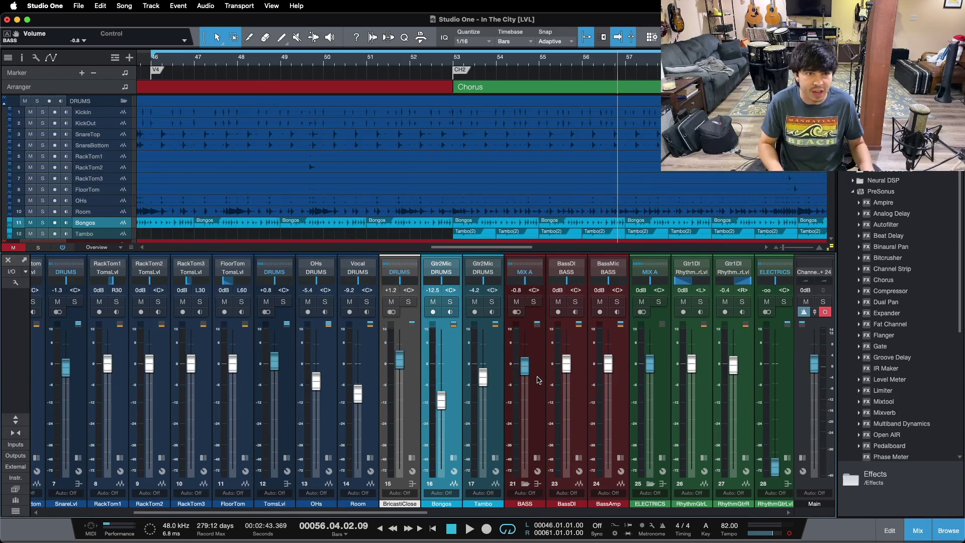
Replay the chorus with the BASS bus tried at -1.3 dB, return it to -0.8 dB and stop playback
{"action": "key", "text": "Home"}
{"action": "key", "text": "space"}
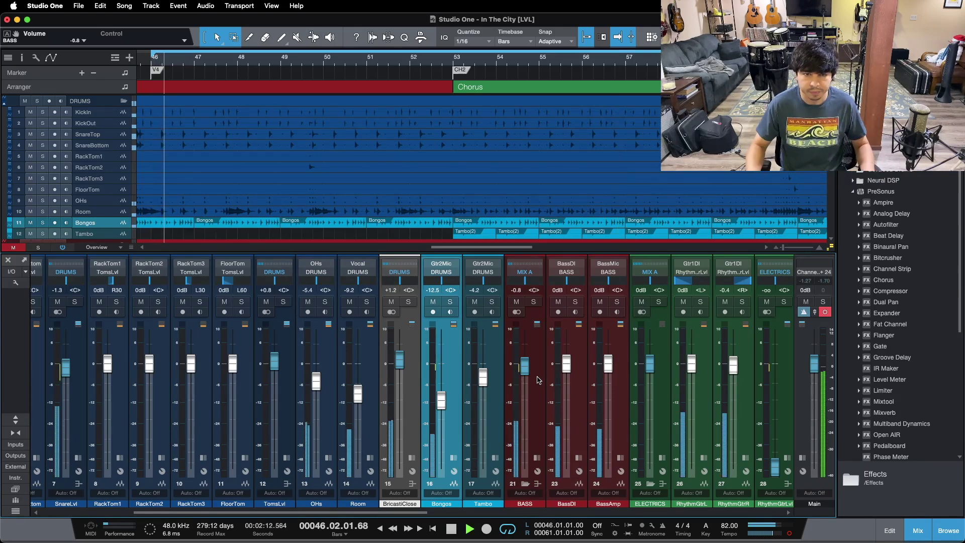
{"action": "left_click", "coordinate": [440, 65]}
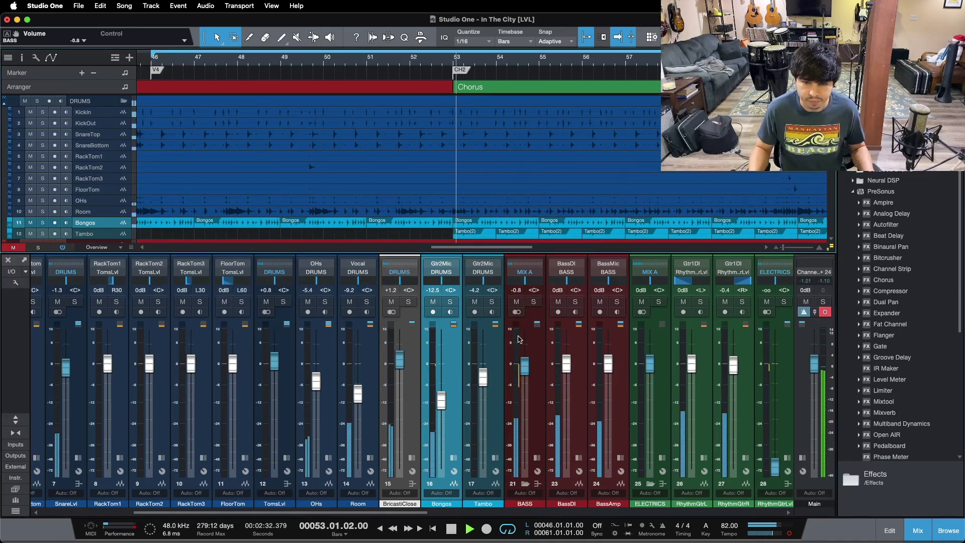
{"action": "scroll", "coordinate": [524, 367], "scroll_direction": "down", "scroll_amount": 1}
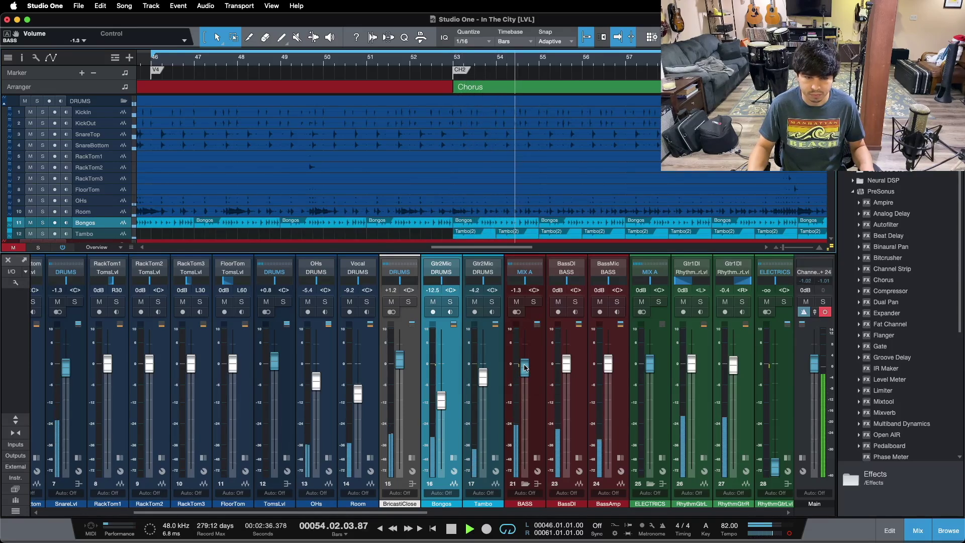
{"action": "scroll", "coordinate": [524, 367], "scroll_direction": "up", "scroll_amount": 1}
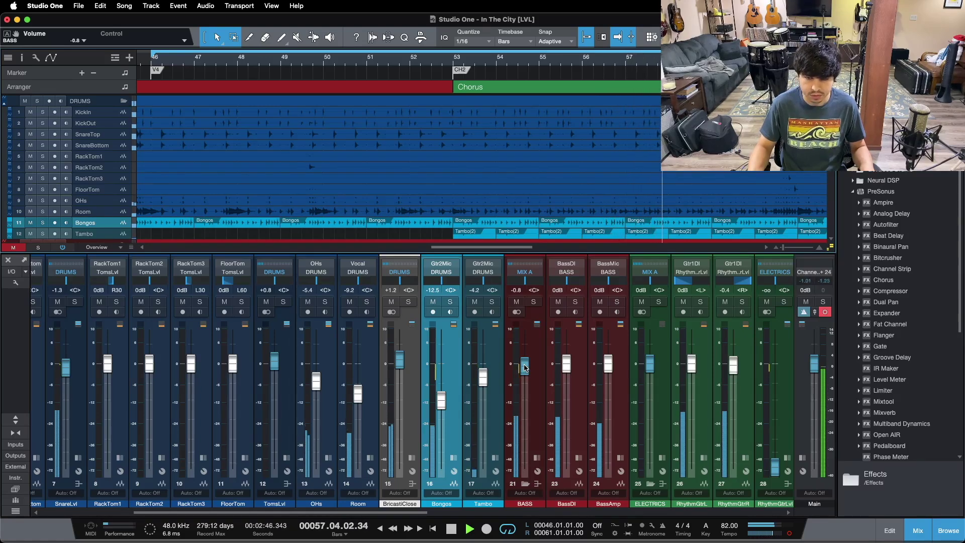
{"action": "key", "text": "space"}
{"action": "left_click", "coordinate": [532, 396]}
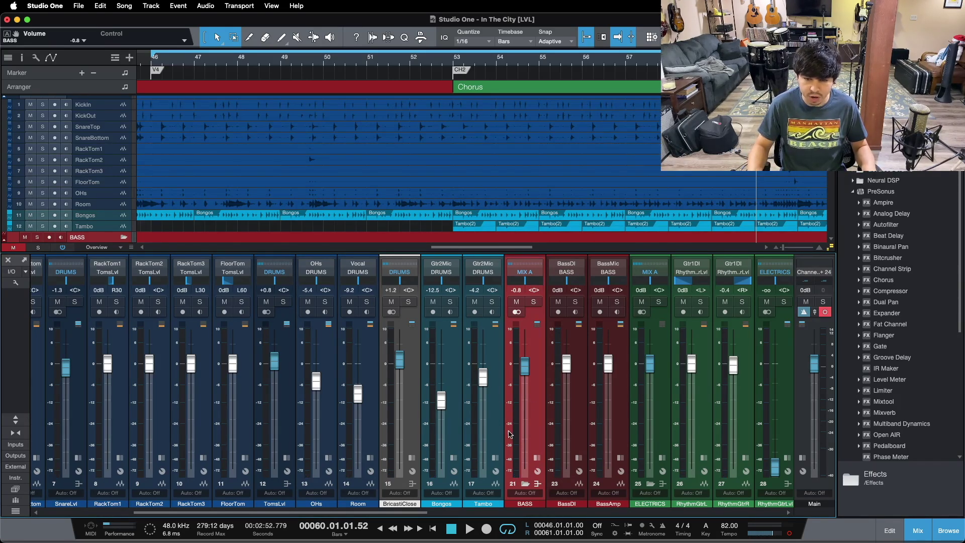
Select the Piano and PianoFills channels together and return the song position to bar 46
{"action": "scroll", "coordinate": [564, 397], "scroll_direction": "right", "scroll_amount": 10}
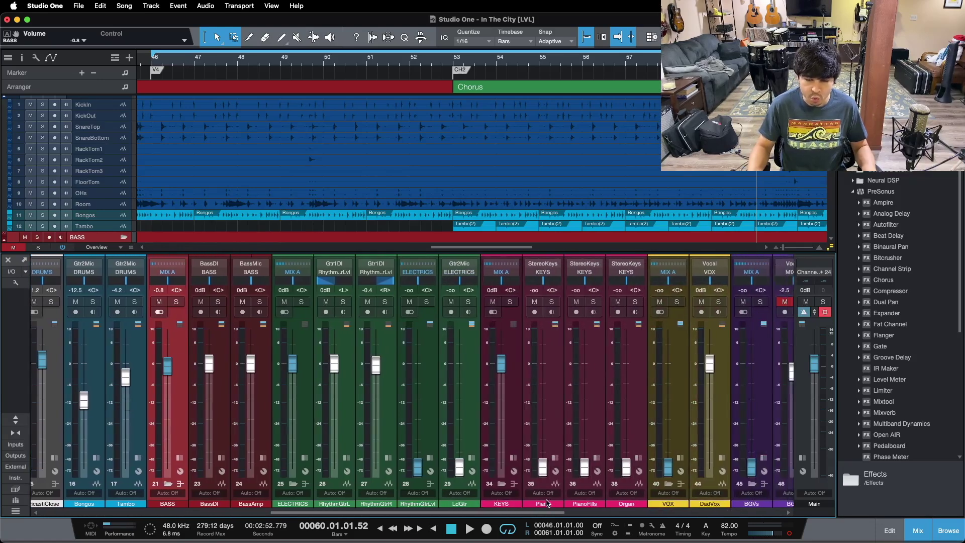
{"action": "left_click", "coordinate": [555, 446]}
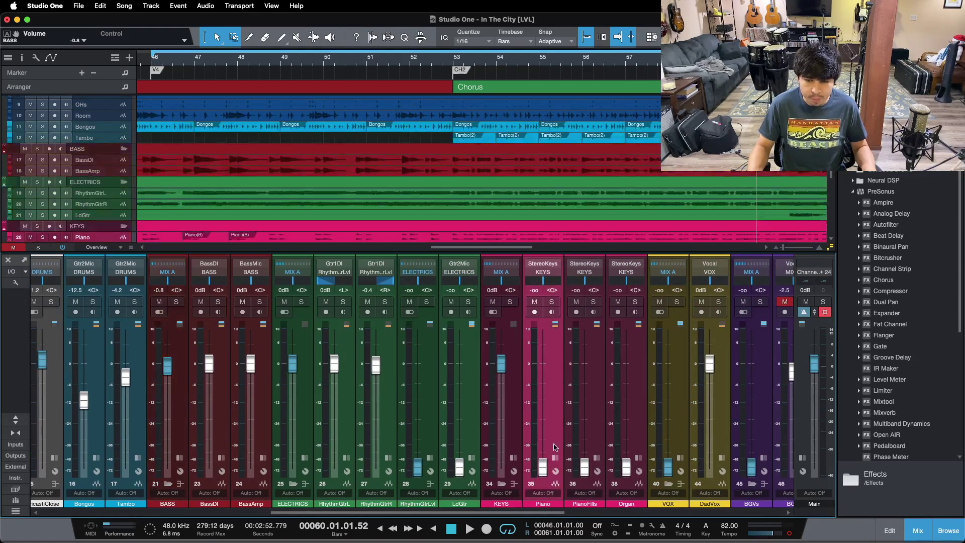
{"action": "left_click", "coordinate": [593, 404]}
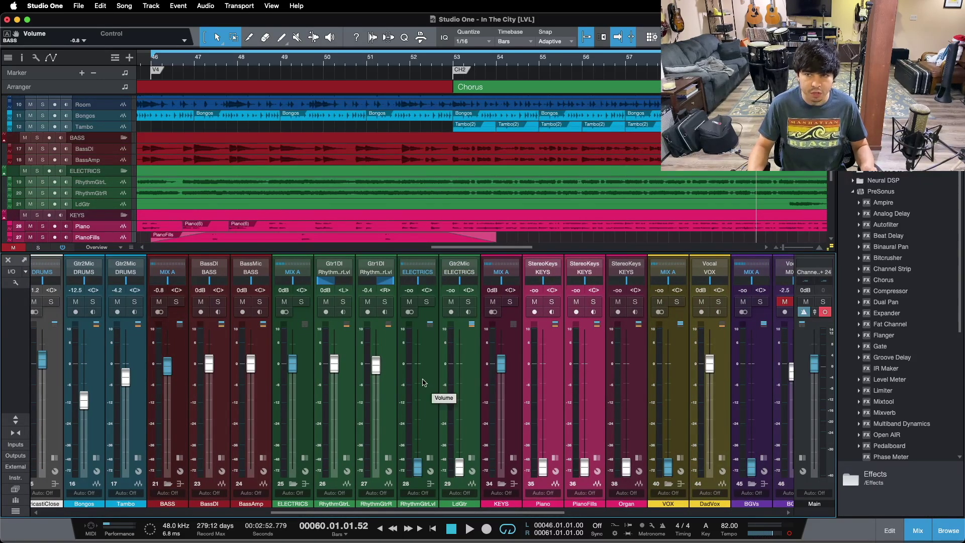
{"action": "key", "text": "space"}
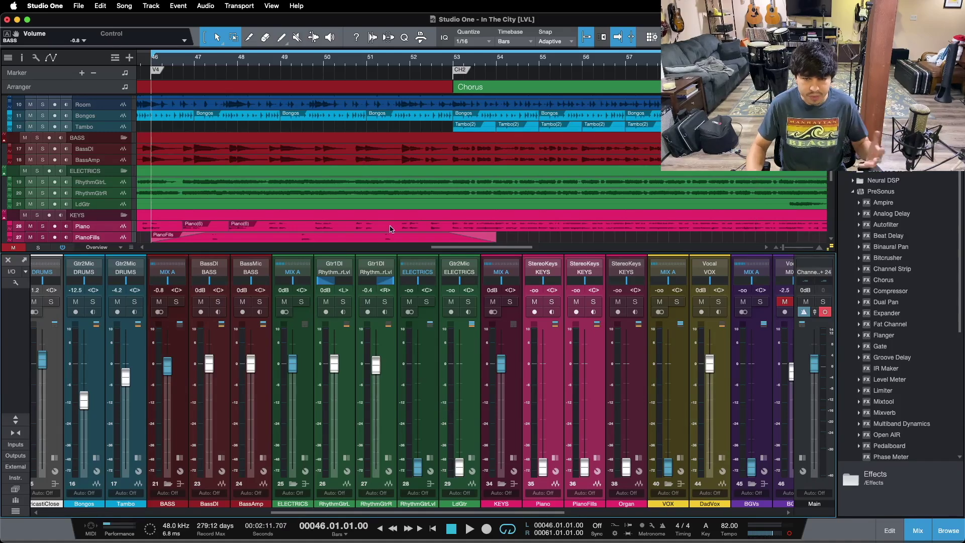
{"action": "left_click", "coordinate": [455, 59]}
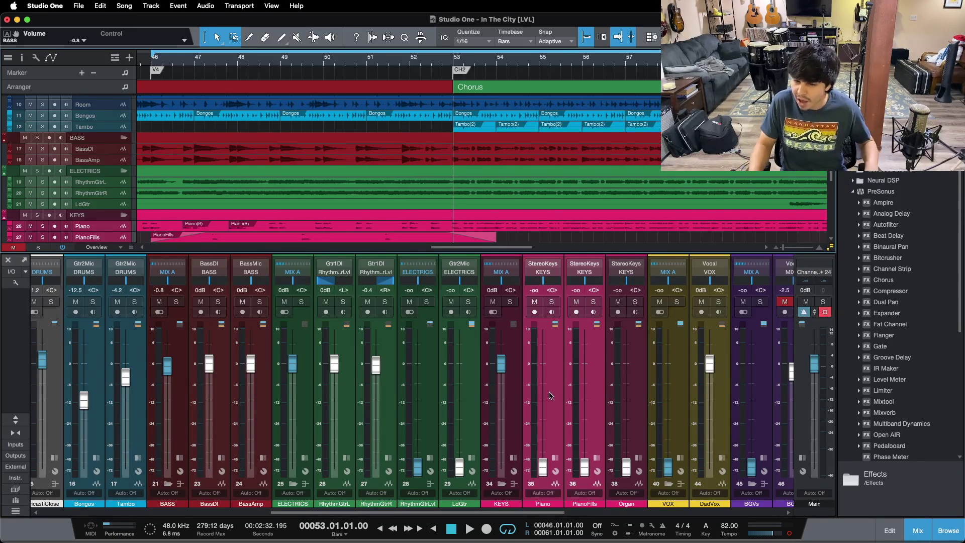
{"action": "left_click", "coordinate": [594, 385], "text": "shift"}
{"action": "left_click_drag", "start_coordinate": [543, 463], "coordinate": [543, 487]}
{"action": "key", "text": "shift+b"}
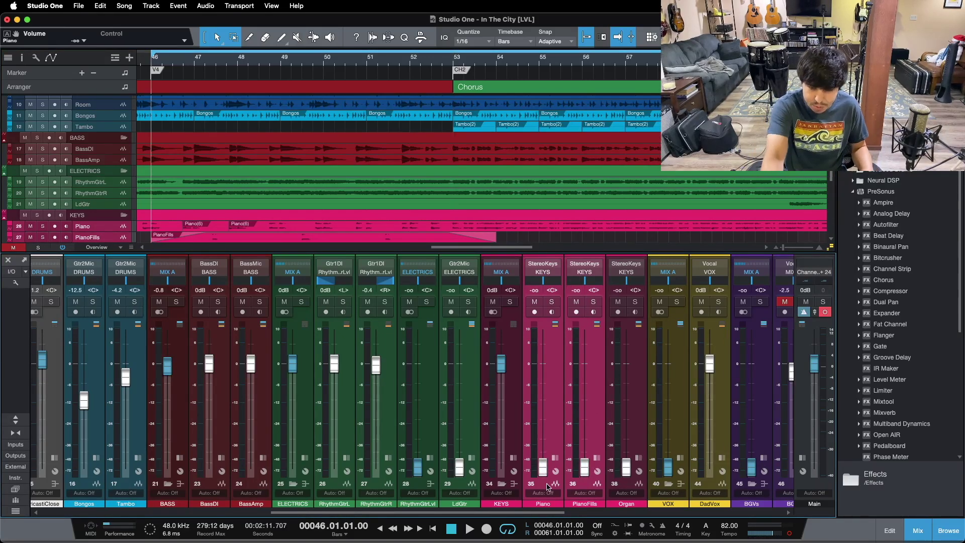
Start playback, set the loop to begin at the chorus in bar 53, and bring Piano and PianoFills up to -9.6 dB
{"action": "key", "text": "space"}
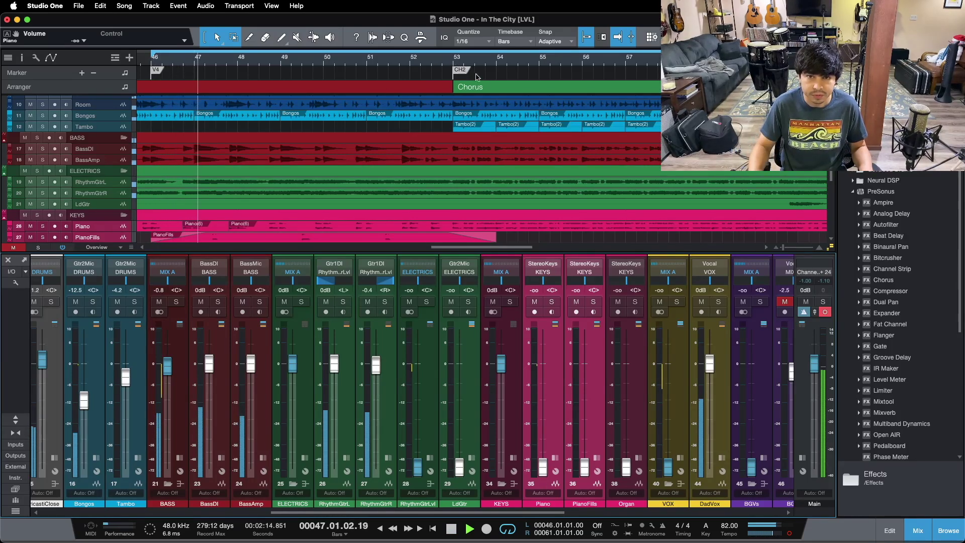
{"action": "key", "text": "shift+n"}
{"action": "left_click_drag", "start_coordinate": [543, 466], "coordinate": [545, 396]}
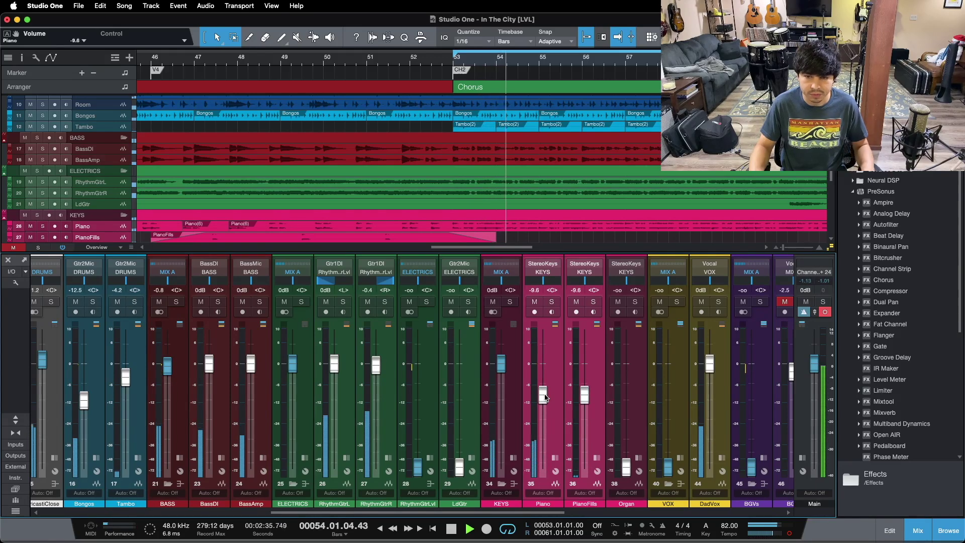
Raise the selected Piano and PianoFills channels together to -2.9 dB by ear while the chorus plays
{"action": "scroll", "coordinate": [545, 397], "scroll_direction": "up", "scroll_amount": 3}
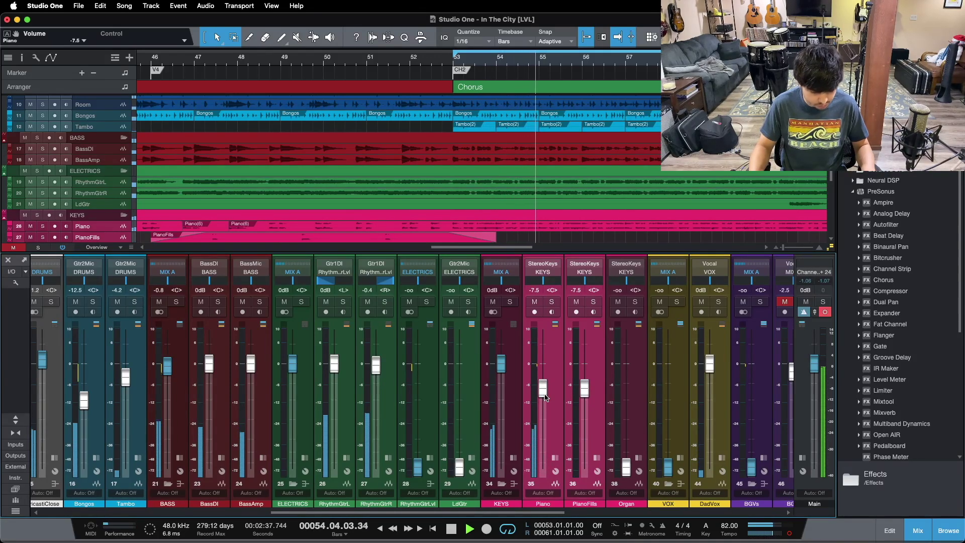
{"action": "scroll", "coordinate": [545, 397], "scroll_direction": "up", "scroll_amount": 1}
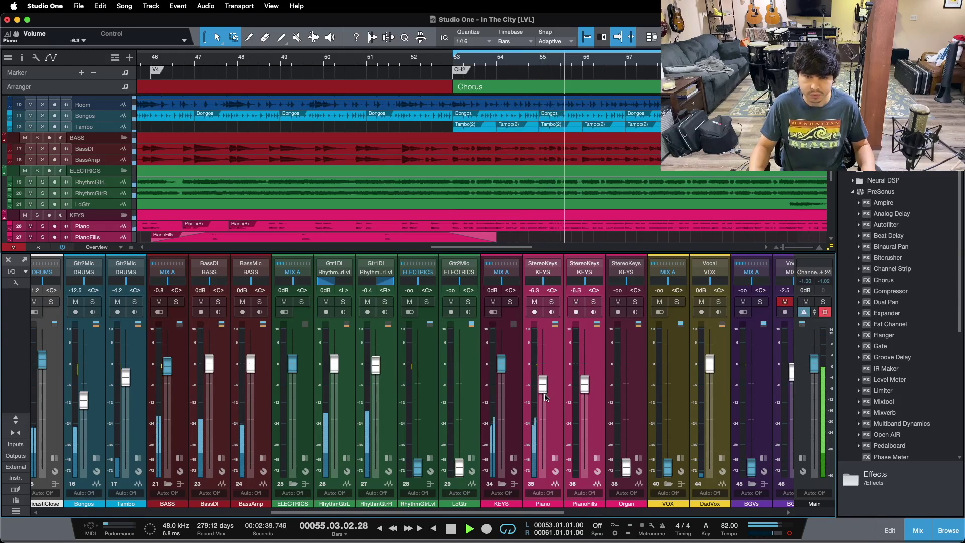
{"action": "scroll", "coordinate": [546, 397], "scroll_direction": "up", "scroll_amount": 2}
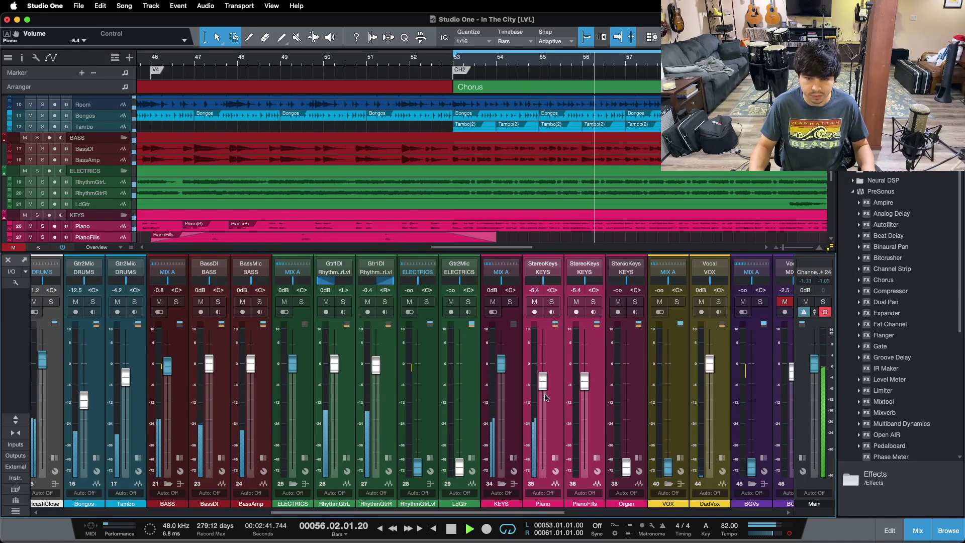
{"action": "scroll", "coordinate": [546, 397], "scroll_direction": "up", "scroll_amount": 1}
{"action": "scroll", "coordinate": [546, 397], "scroll_direction": "up", "scroll_amount": 1}
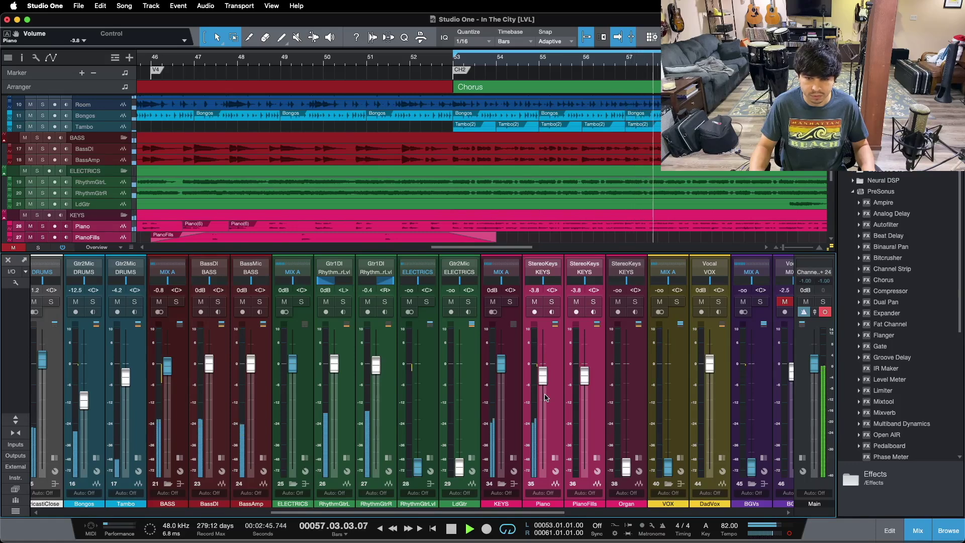
{"action": "scroll", "coordinate": [546, 397], "scroll_direction": "up", "scroll_amount": 1}
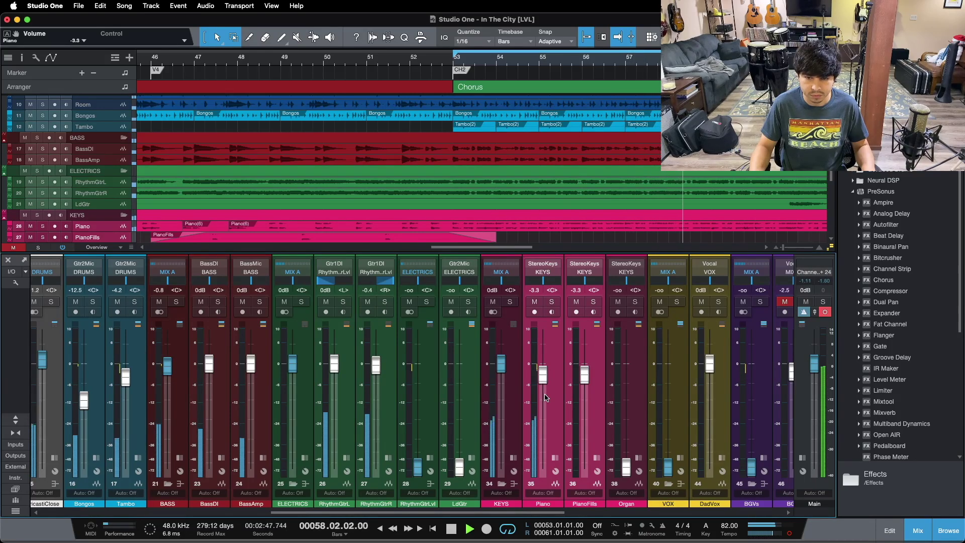
{"action": "scroll", "coordinate": [545, 397], "scroll_direction": "up", "scroll_amount": 1}
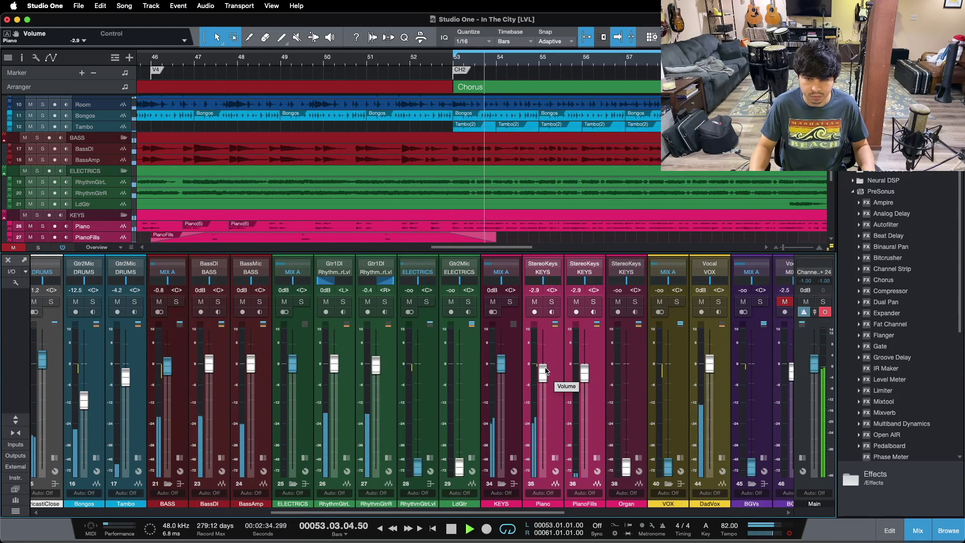
{"action": "scroll", "coordinate": [545, 371], "scroll_direction": "up", "scroll_amount": 2}
{"action": "scroll", "coordinate": [545, 371], "scroll_direction": "down", "scroll_amount": 2}
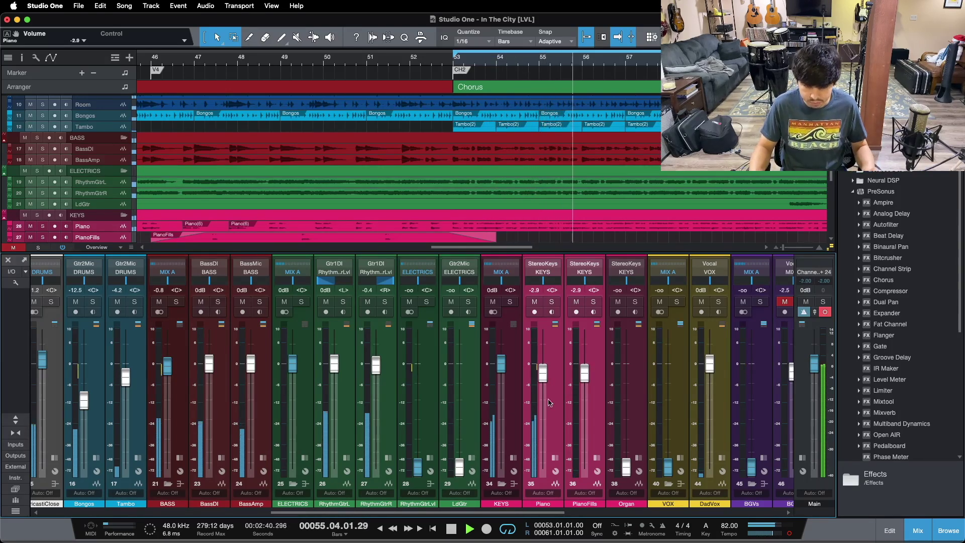
Bring the RhythmGtrLvl bus up to -6.3 dB by ear against the keys and rhythm section
{"action": "left_click_drag", "start_coordinate": [419, 464], "coordinate": [419, 394]}
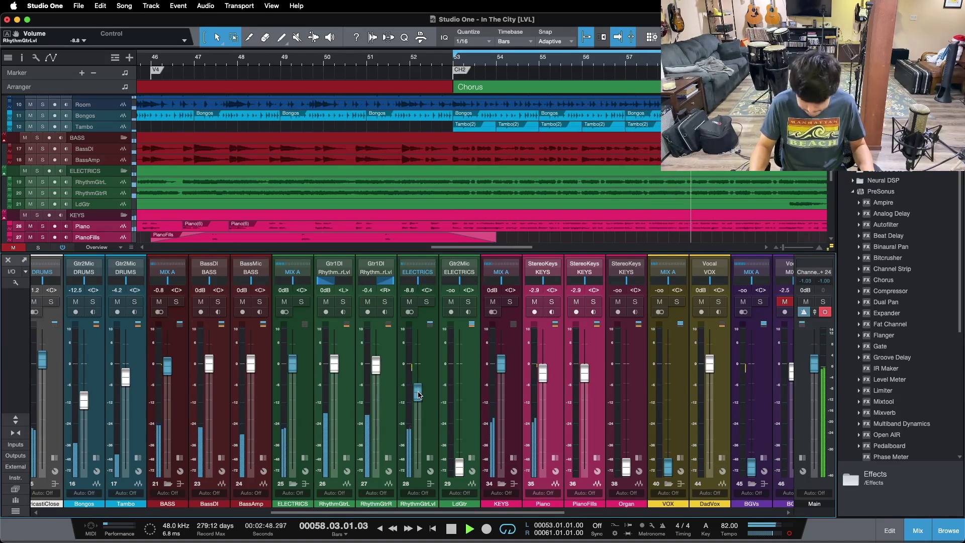
{"action": "left_click_drag", "start_coordinate": [418, 395], "coordinate": [418, 394]}
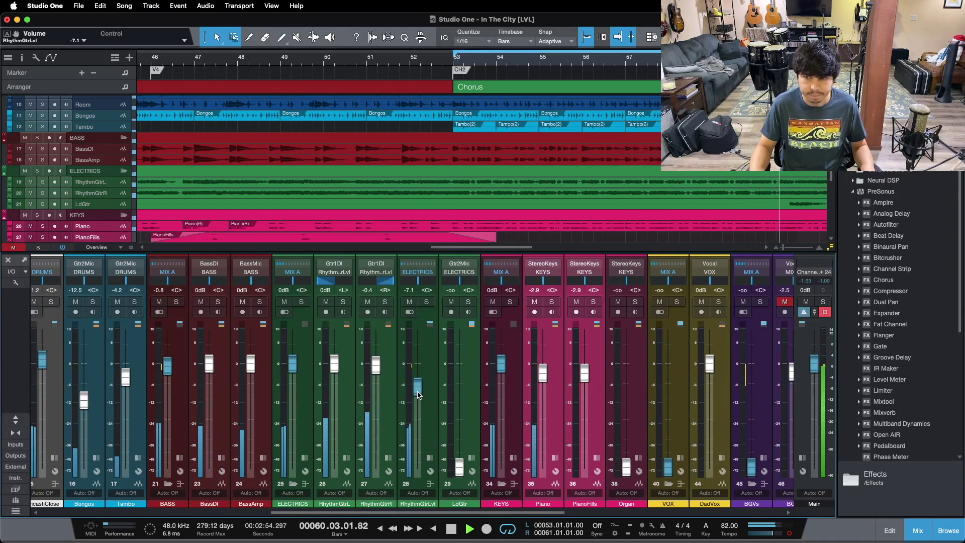
{"action": "left_click_drag", "start_coordinate": [417, 394], "coordinate": [417, 394]}
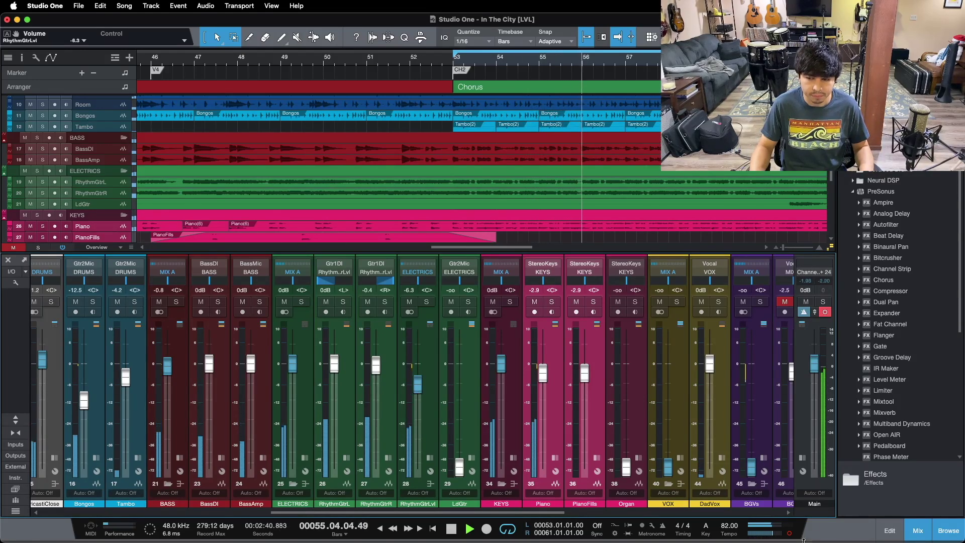
Check the mix in stereo, nudge Bongos up to -11.7 dB, and return the main output to mono before stopping playback
{"action": "left_click", "coordinate": [789, 533]}
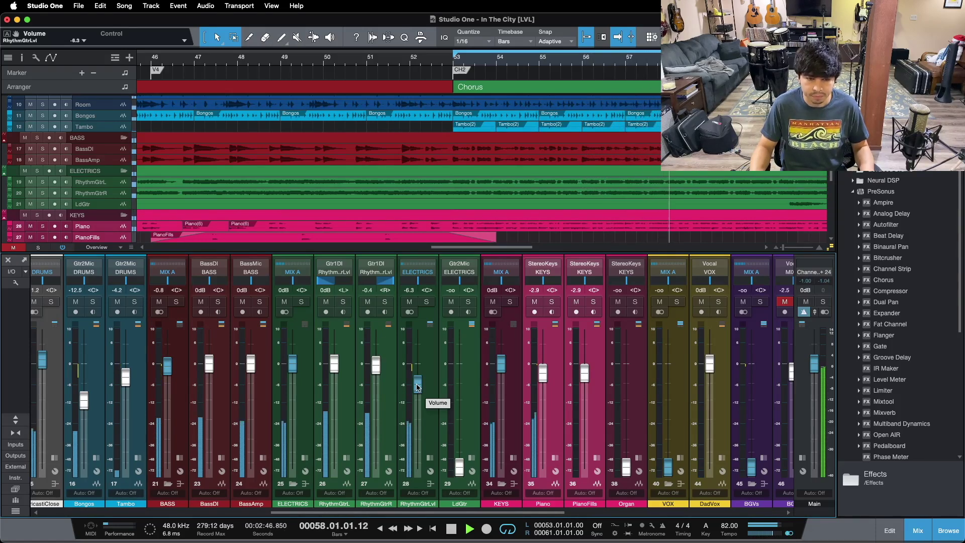
{"action": "left_click_drag", "start_coordinate": [86, 399], "coordinate": [87, 397]}
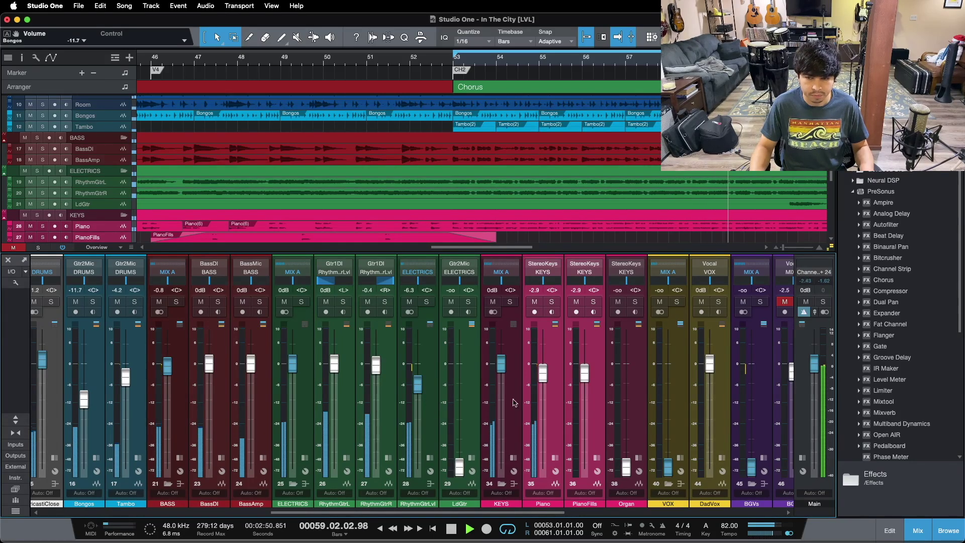
{"action": "left_click", "coordinate": [789, 534]}
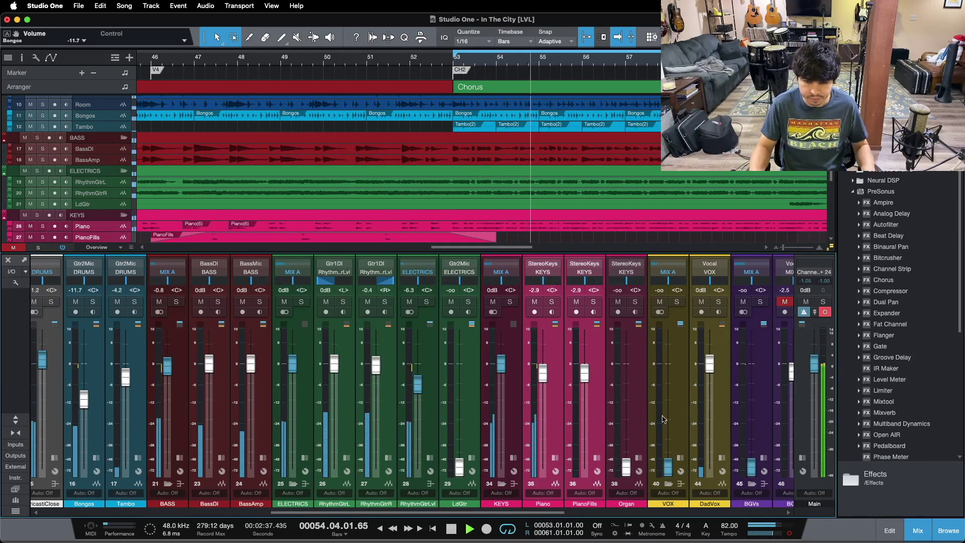
{"action": "key", "text": "space"}
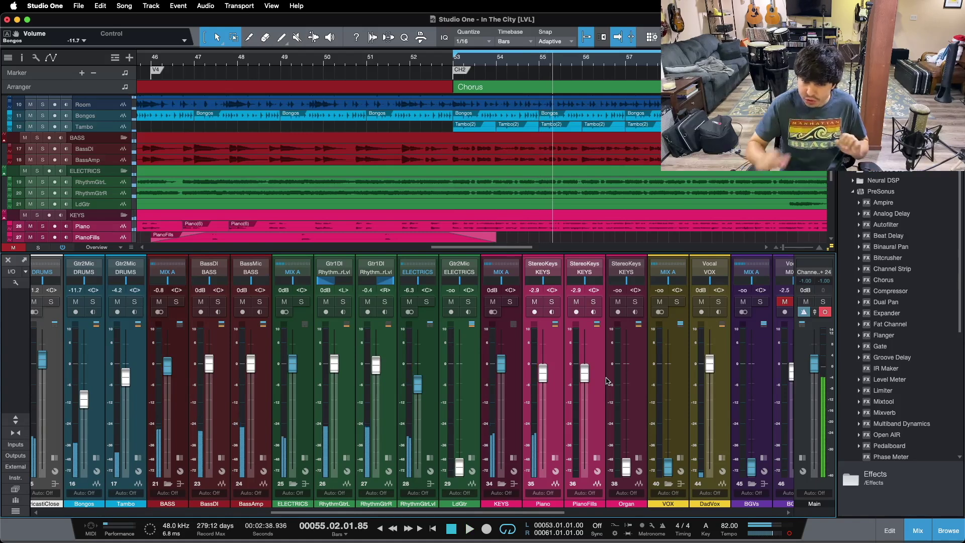
{"action": "left_click", "coordinate": [432, 406]}
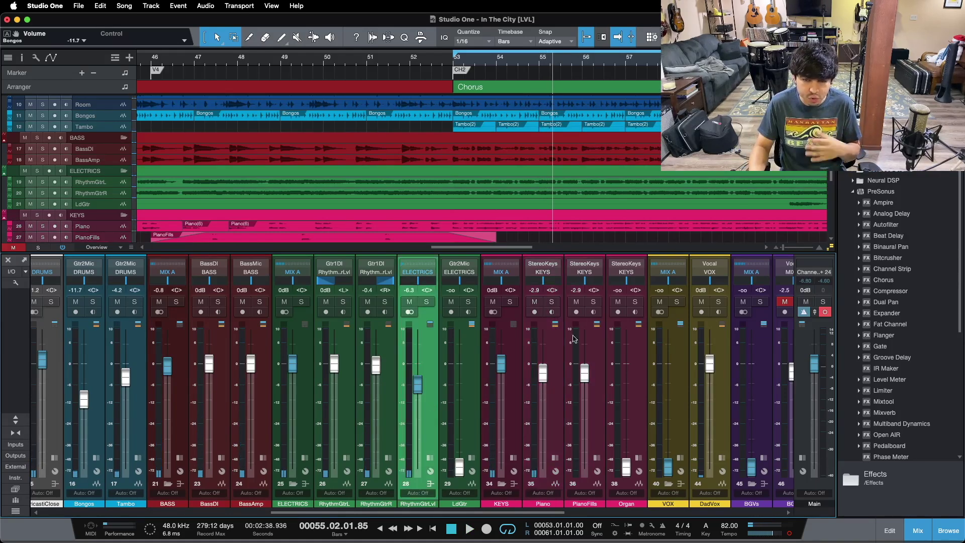
{"action": "left_click", "coordinate": [550, 412]}
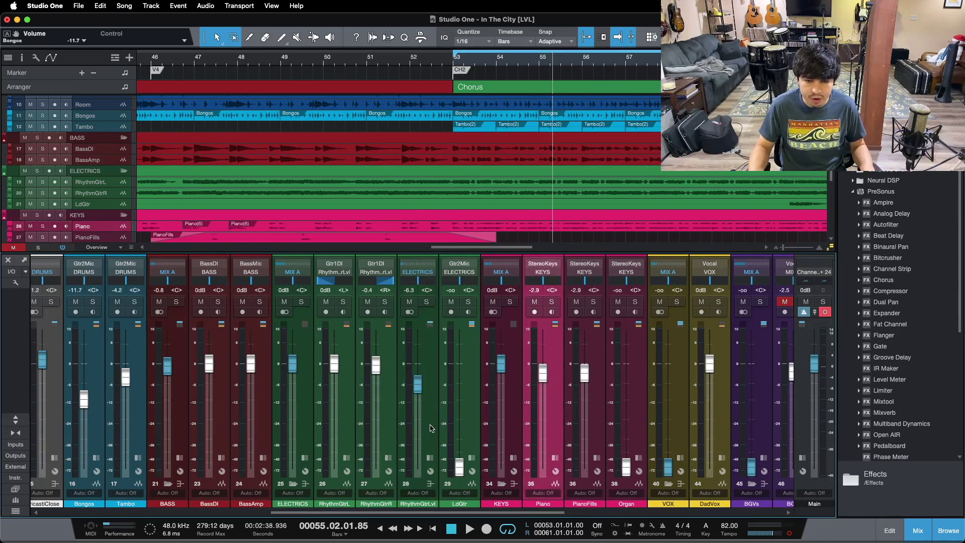
{"action": "left_click", "coordinate": [423, 376]}
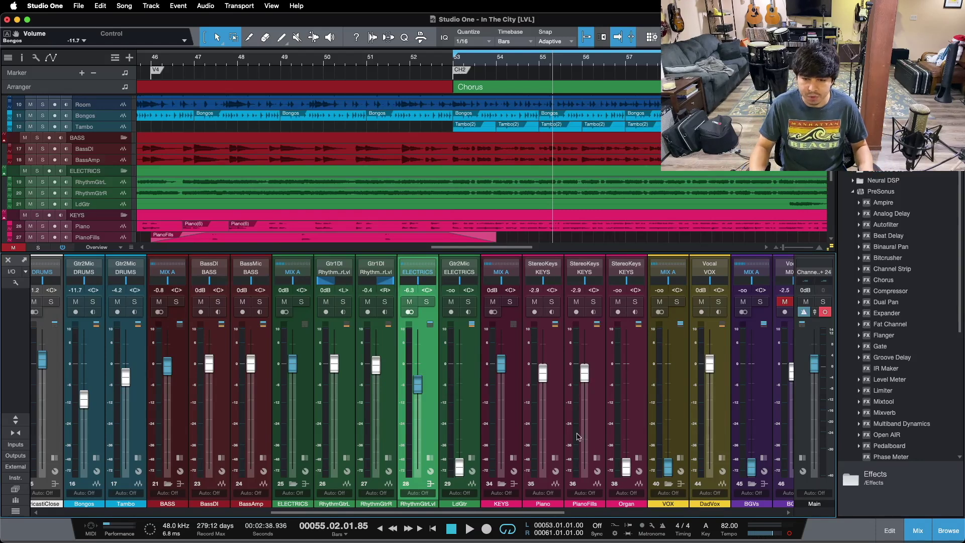
Select the Organ channel and bring it up gradually to 0 dB by ear while the chorus loops
{"action": "left_click", "coordinate": [622, 474]}
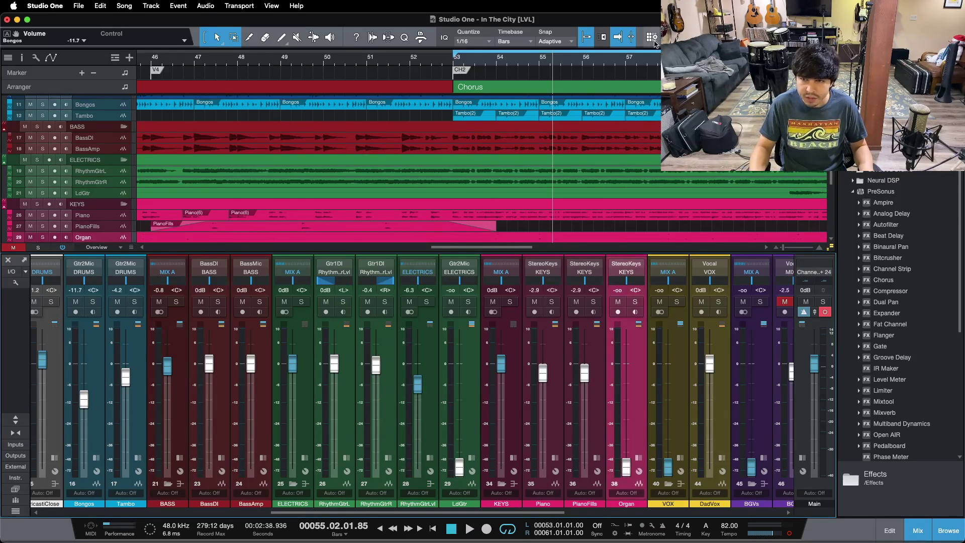
{"action": "left_click_drag", "start_coordinate": [689, 61], "coordinate": [478, 61]}
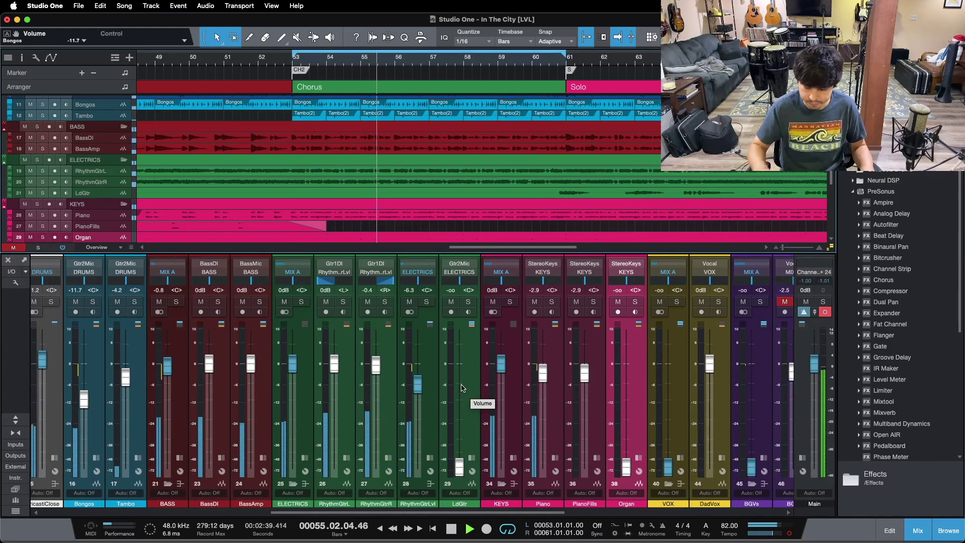
{"action": "left_click_drag", "start_coordinate": [626, 467], "coordinate": [623, 378]}
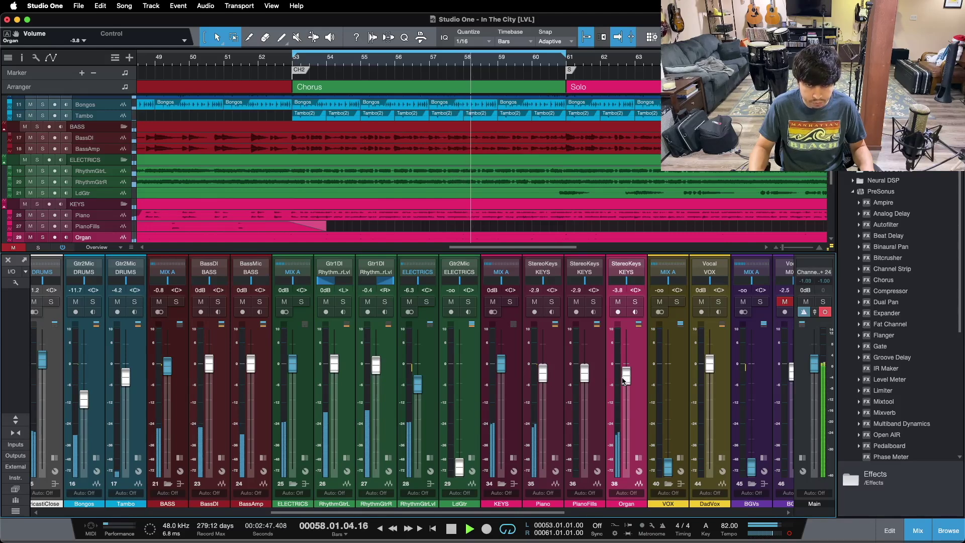
{"action": "scroll", "coordinate": [622, 378], "scroll_direction": "up", "scroll_amount": 1}
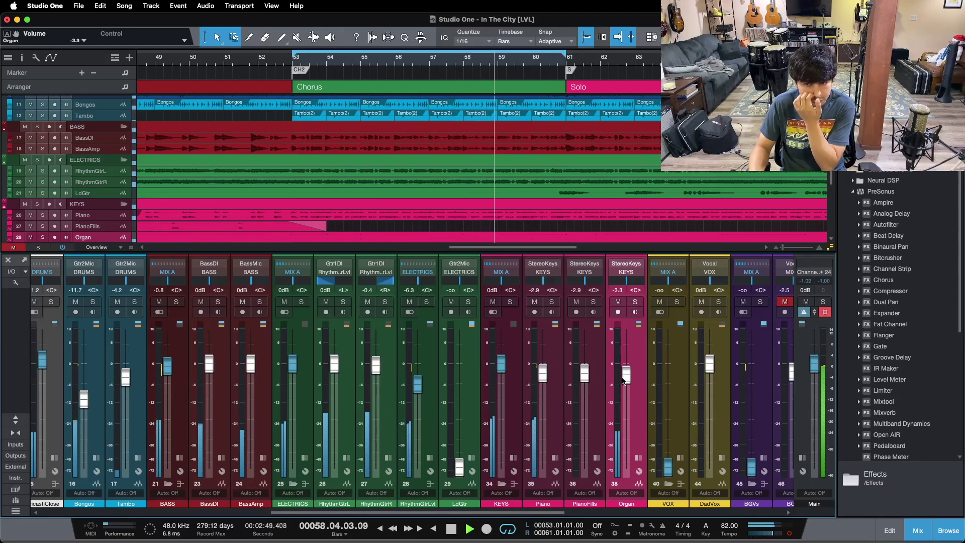
{"action": "scroll", "coordinate": [624, 381], "scroll_direction": "up", "scroll_amount": 1}
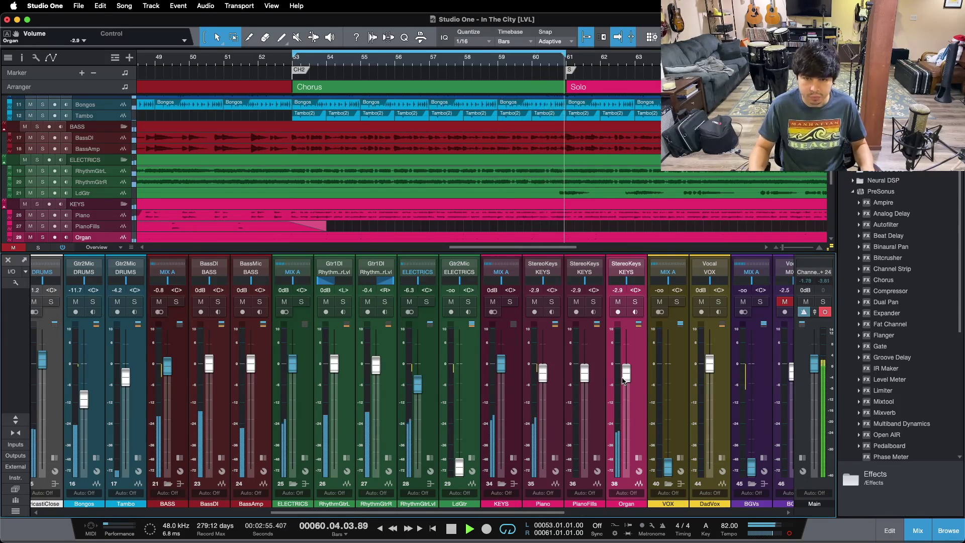
{"action": "scroll", "coordinate": [624, 381], "scroll_direction": "up", "scroll_amount": 1}
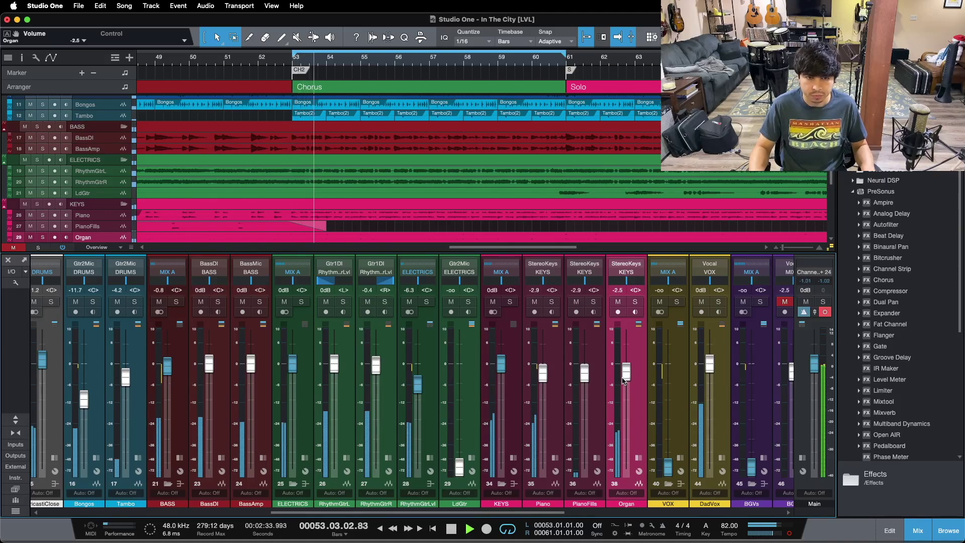
{"action": "scroll", "coordinate": [626, 370], "scroll_direction": "up", "scroll_amount": 1}
{"action": "scroll", "coordinate": [626, 369], "scroll_direction": "up", "scroll_amount": 1}
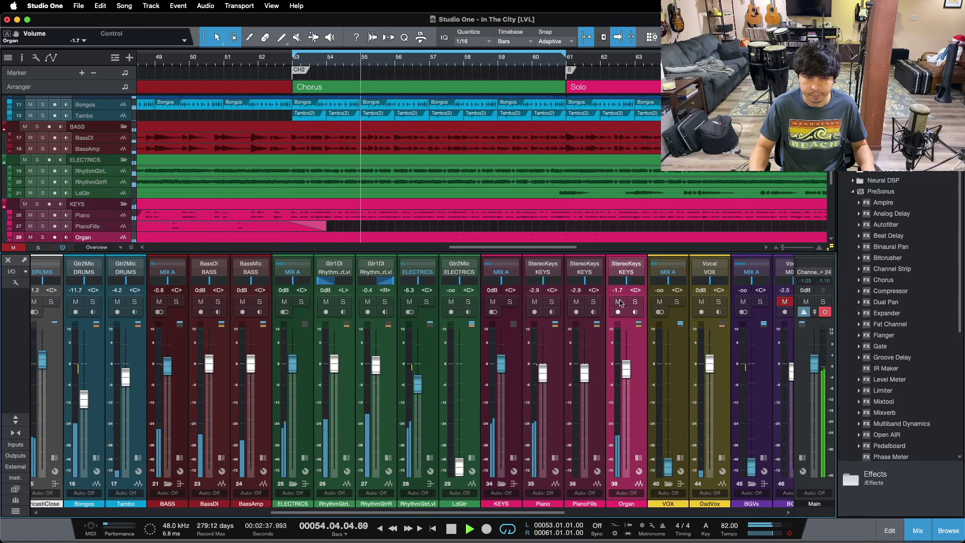
{"action": "scroll", "coordinate": [623, 355], "scroll_direction": "up", "scroll_amount": 1}
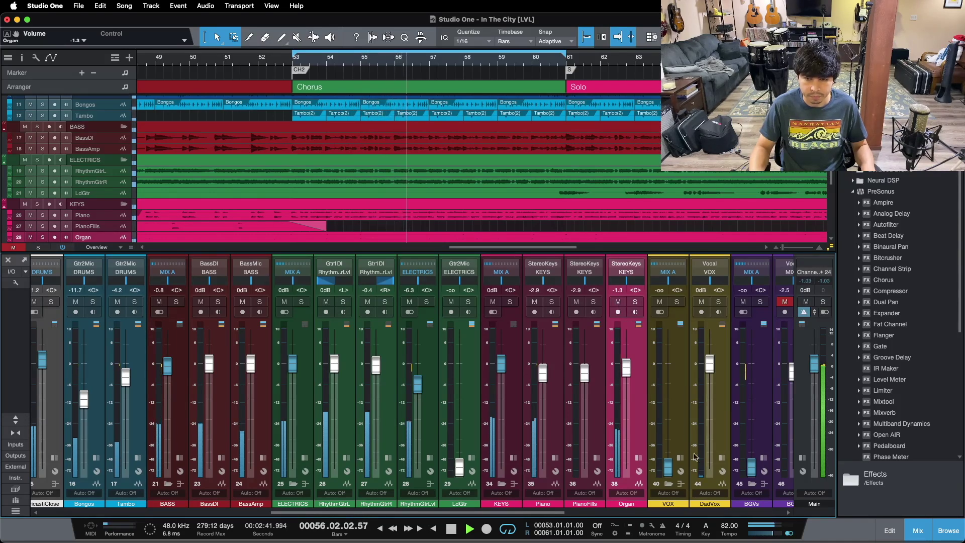
{"action": "scroll", "coordinate": [628, 376], "scroll_direction": "up", "scroll_amount": 1}
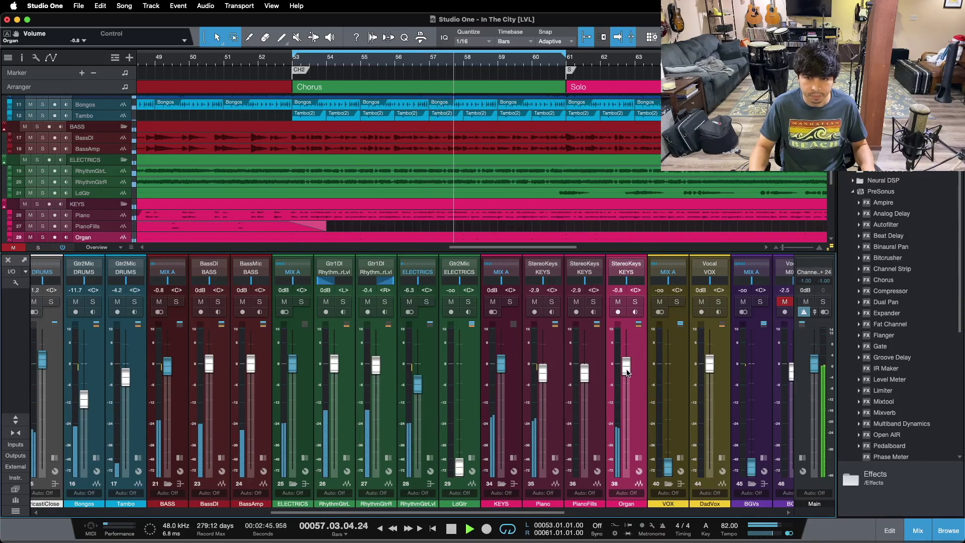
{"action": "scroll", "coordinate": [627, 371], "scroll_direction": "up", "scroll_amount": 1}
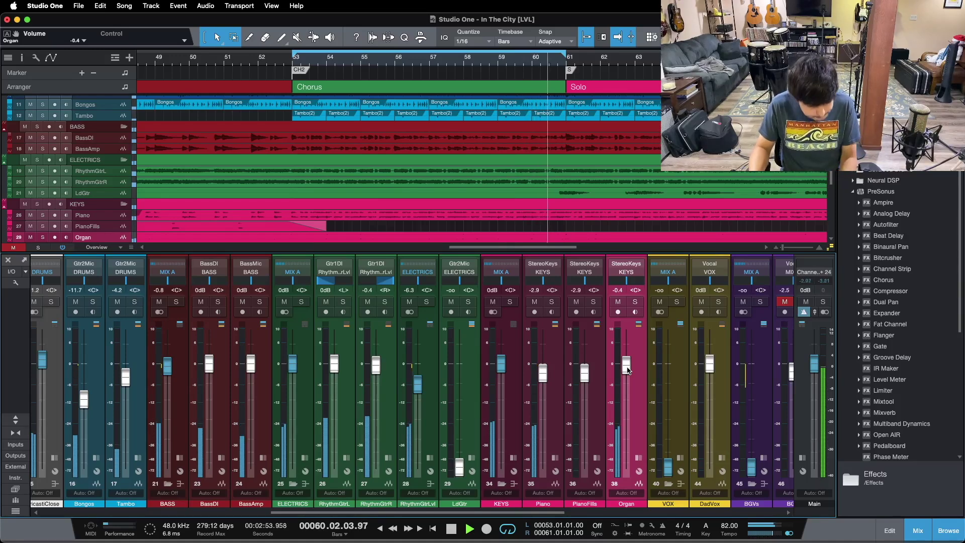
{"action": "scroll", "coordinate": [627, 371], "scroll_direction": "up", "scroll_amount": 1}
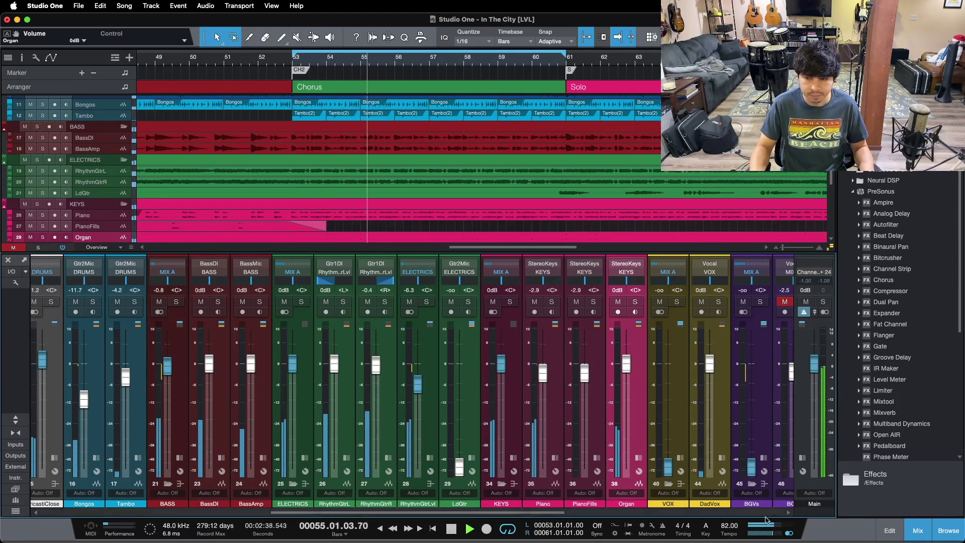
With looping turned off, bring LdGtr up to -7.5 dB ahead of the solo and nudge Organ up to +0.4 dB
{"action": "key", "text": "slash"}
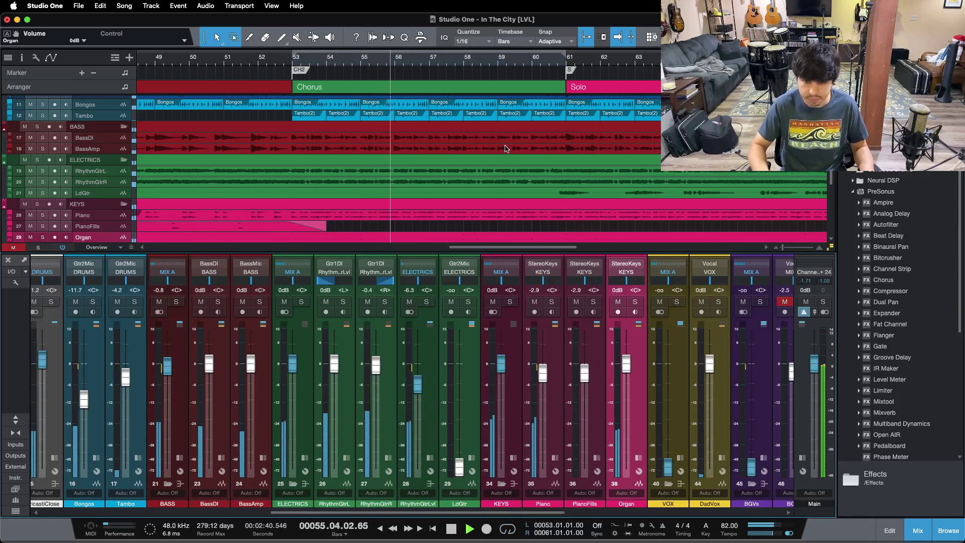
{"action": "left_click_drag", "start_coordinate": [459, 466], "coordinate": [459, 404]}
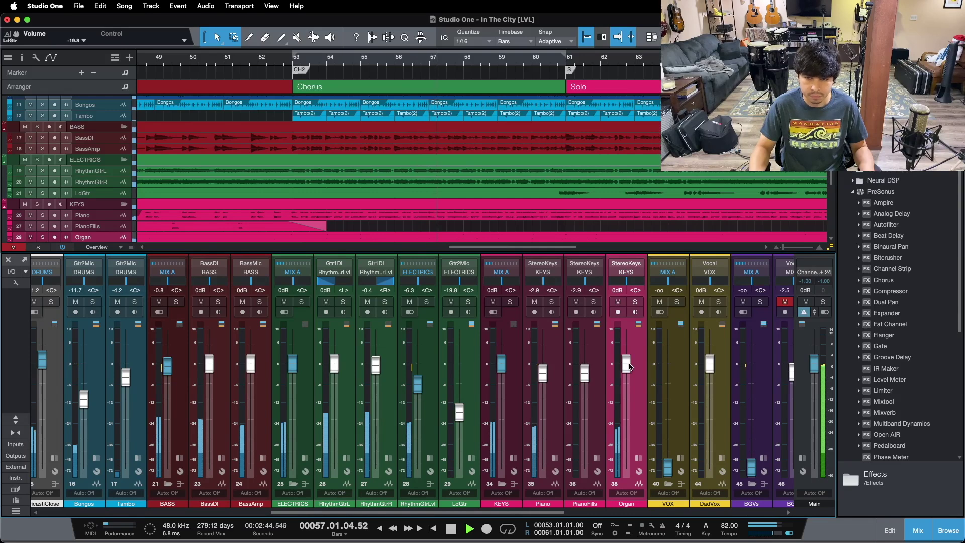
{"action": "left_click_drag", "start_coordinate": [459, 412], "coordinate": [459, 400]}
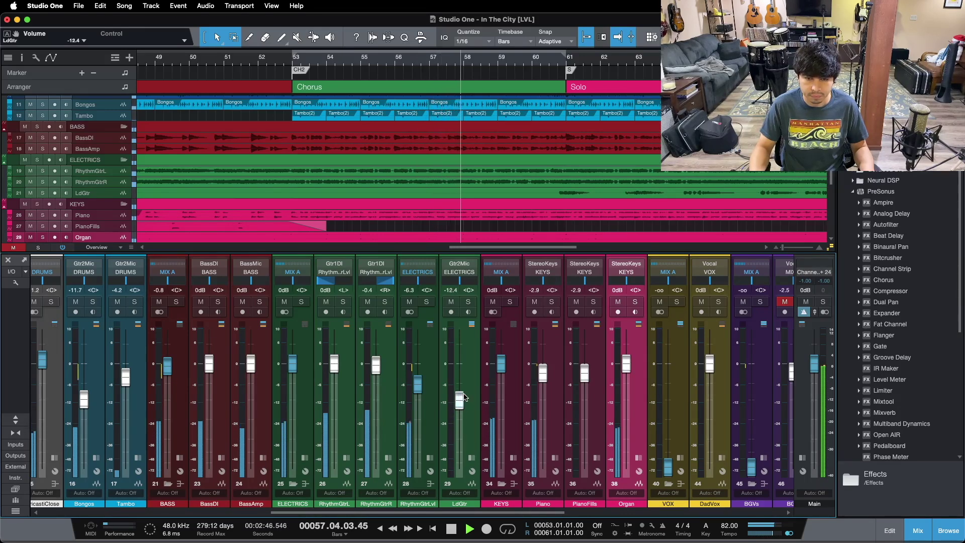
{"action": "left_click_drag", "start_coordinate": [622, 366], "coordinate": [622, 364]}
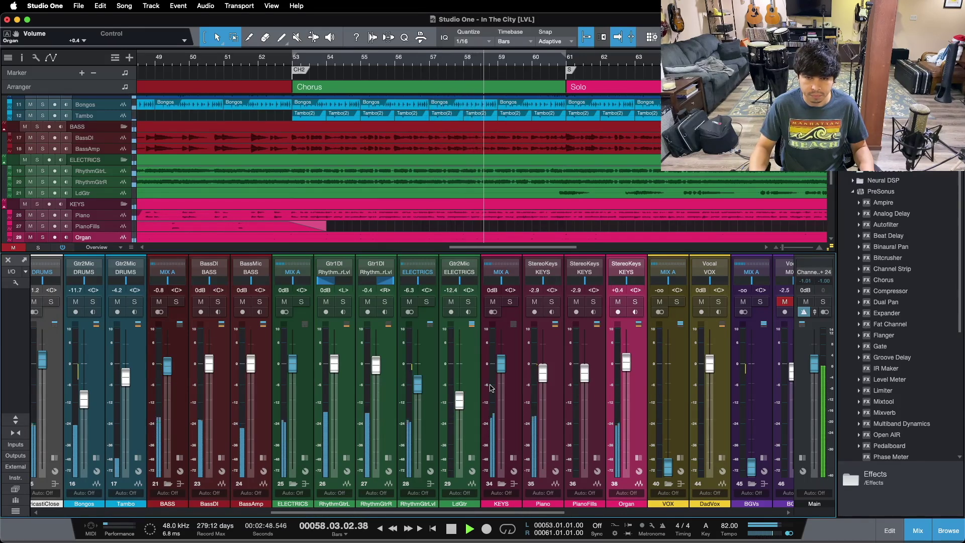
{"action": "left_click_drag", "start_coordinate": [464, 399], "coordinate": [468, 386]}
Raise LdGtr gradually to +1.2 dB by ear as the solo plays from bar 61, and stop playback
{"action": "left_click_drag", "start_coordinate": [607, 62], "coordinate": [488, 59]}
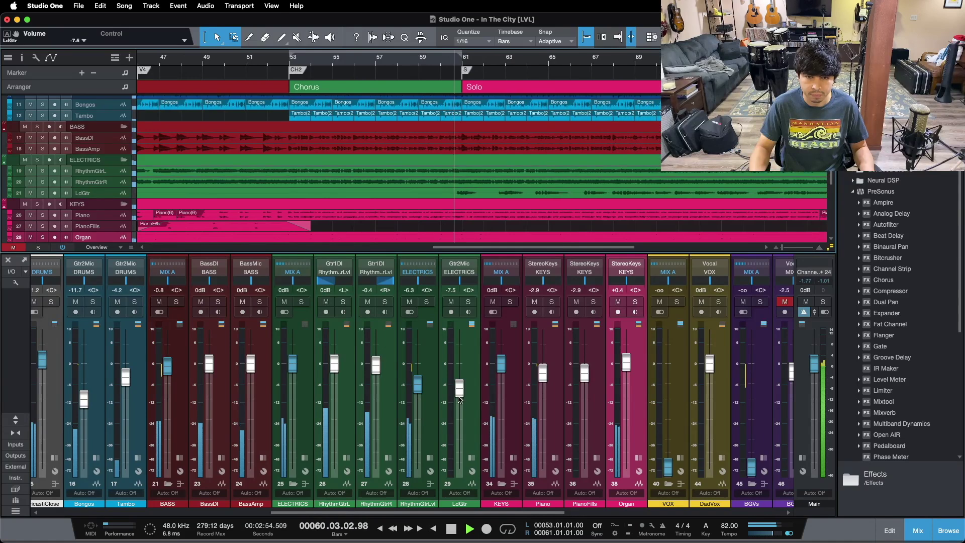
{"action": "left_click_drag", "start_coordinate": [459, 397], "coordinate": [459, 394]}
{"action": "scroll", "coordinate": [460, 395], "scroll_direction": "up", "scroll_amount": 5}
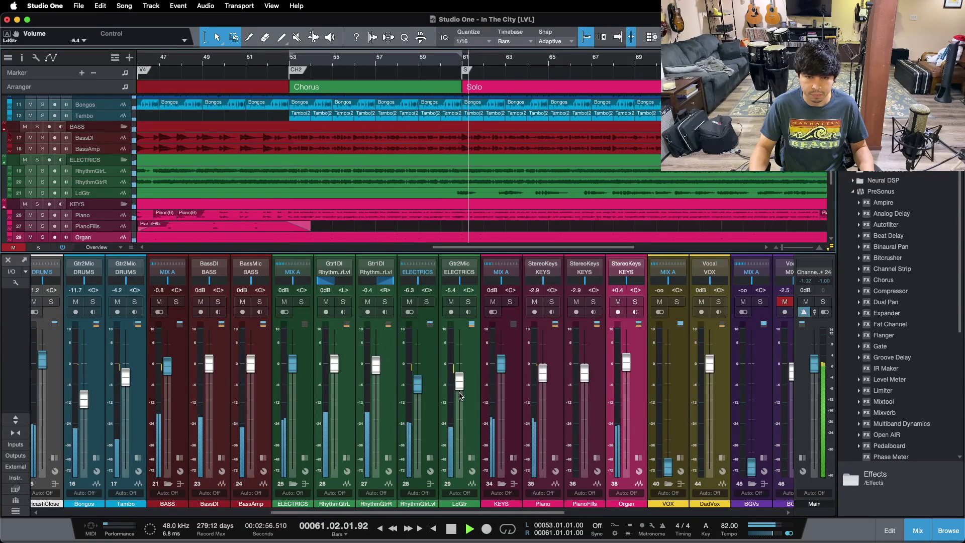
{"action": "scroll", "coordinate": [460, 395], "scroll_direction": "up", "scroll_amount": 2}
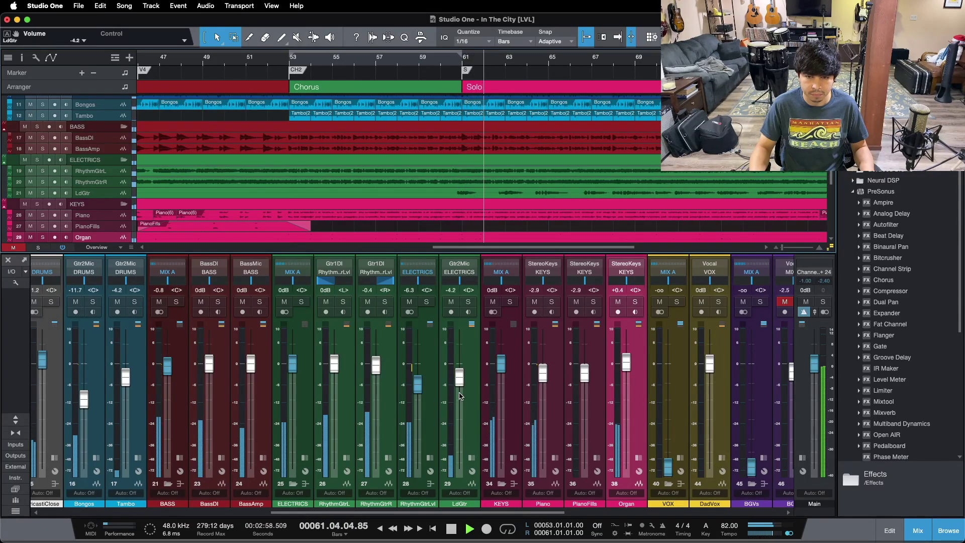
{"action": "scroll", "coordinate": [460, 395], "scroll_direction": "up", "scroll_amount": 6}
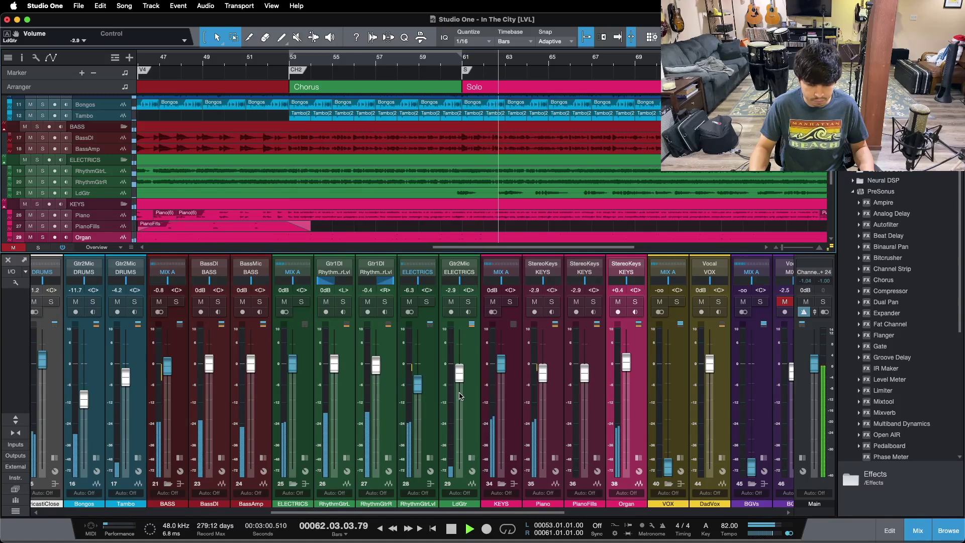
{"action": "scroll", "coordinate": [460, 395], "scroll_direction": "up", "scroll_amount": 3}
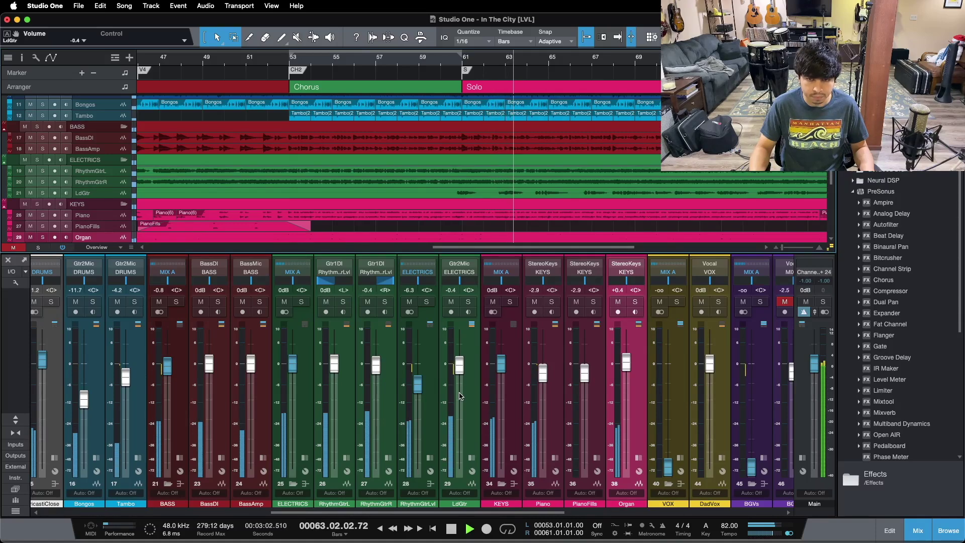
{"action": "scroll", "coordinate": [460, 395], "scroll_direction": "up", "scroll_amount": 1}
{"action": "scroll", "coordinate": [460, 395], "scroll_direction": "up", "scroll_amount": 1}
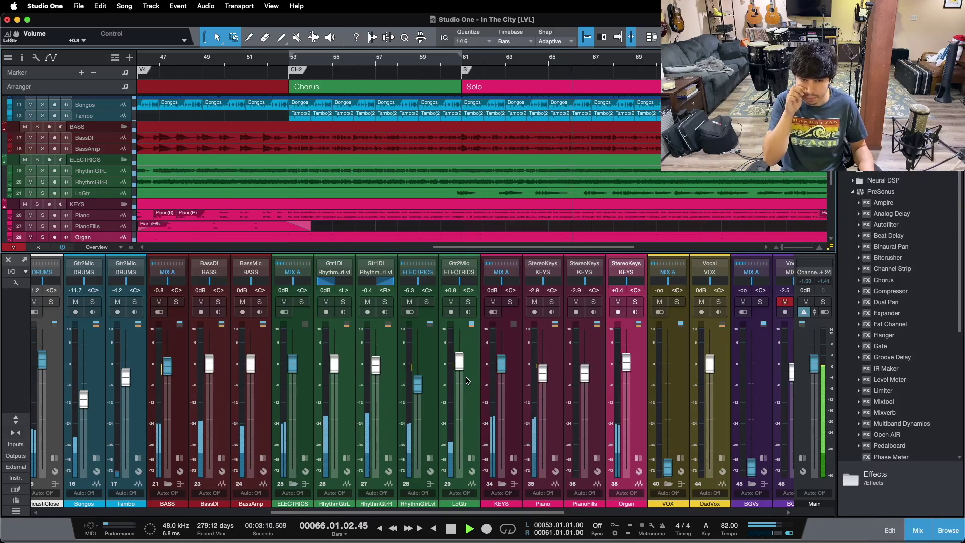
{"action": "scroll", "coordinate": [468, 387], "scroll_direction": "up", "scroll_amount": 1}
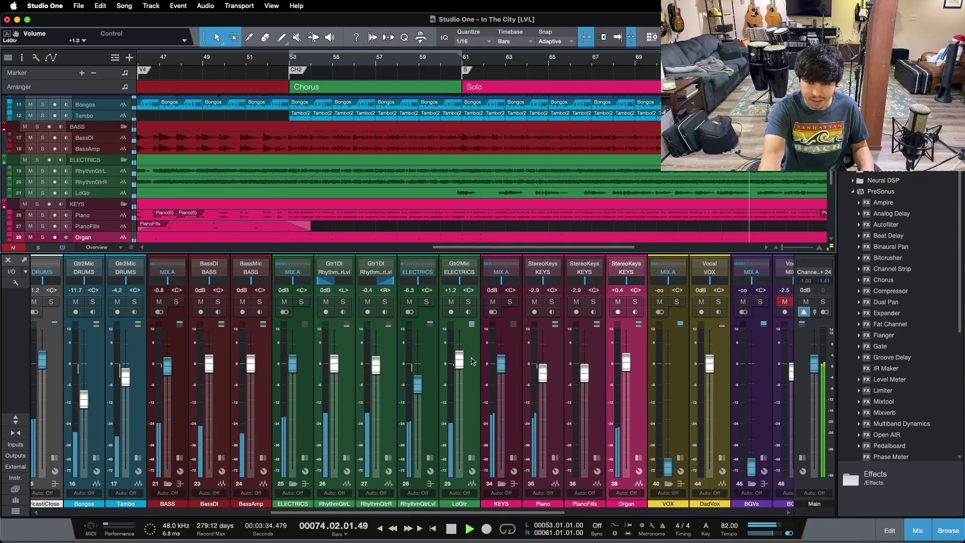
{"action": "key", "text": "space"}
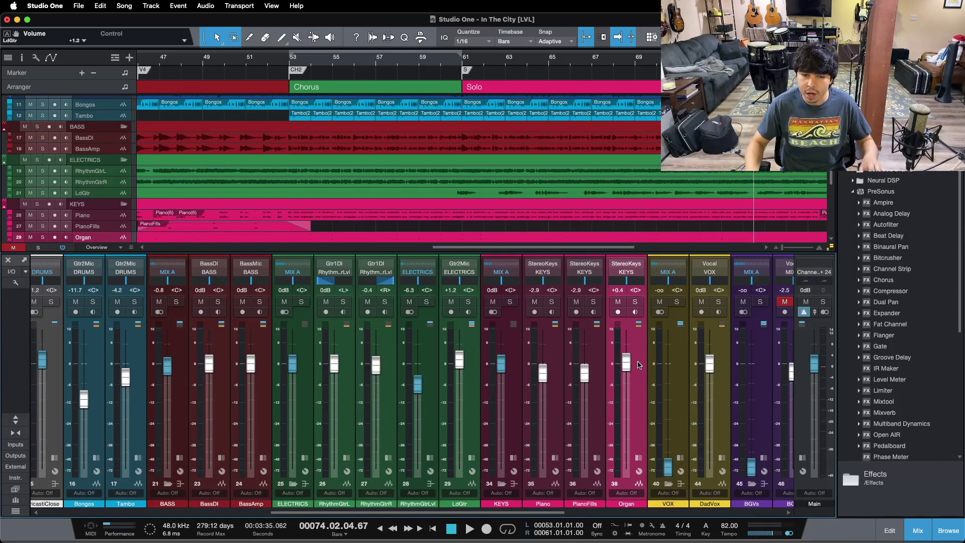
Return to bar 53, pull the BGVs bus fully down, and mute the BG 7 and BG 8 channels
{"action": "scroll", "coordinate": [503, 402], "scroll_direction": "right", "scroll_amount": 5}
{"action": "scroll", "coordinate": [482, 398], "scroll_direction": "left", "scroll_amount": 6}
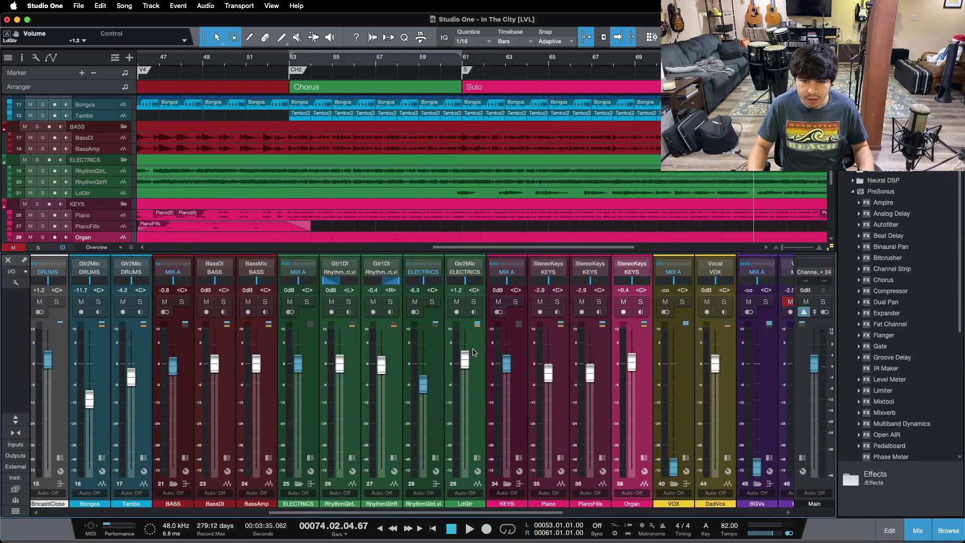
{"action": "scroll", "coordinate": [502, 512], "scroll_direction": "right", "scroll_amount": 6}
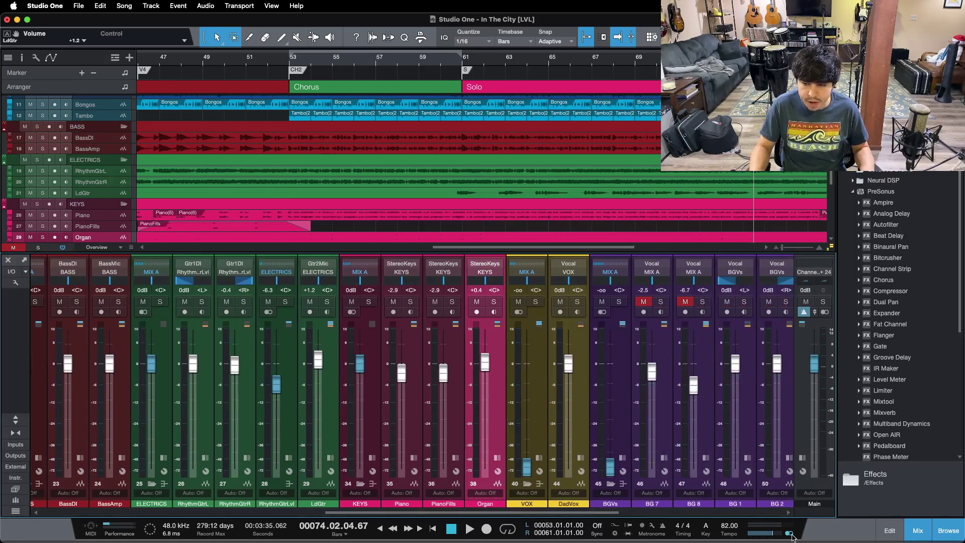
{"action": "left_click_drag", "start_coordinate": [602, 513], "coordinate": [628, 512]}
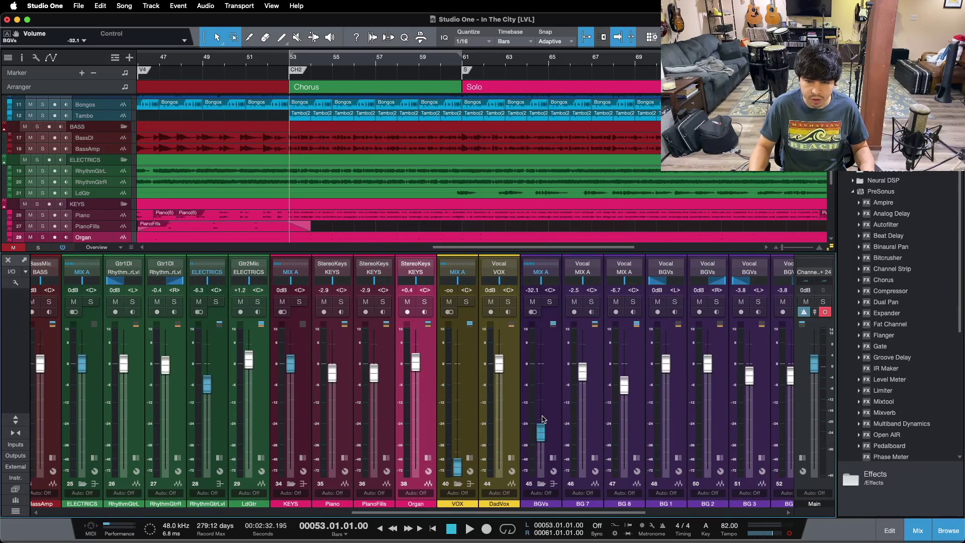
{"action": "left_click_drag", "start_coordinate": [540, 402], "coordinate": [541, 467]}
{"action": "left_click", "coordinate": [616, 299]}
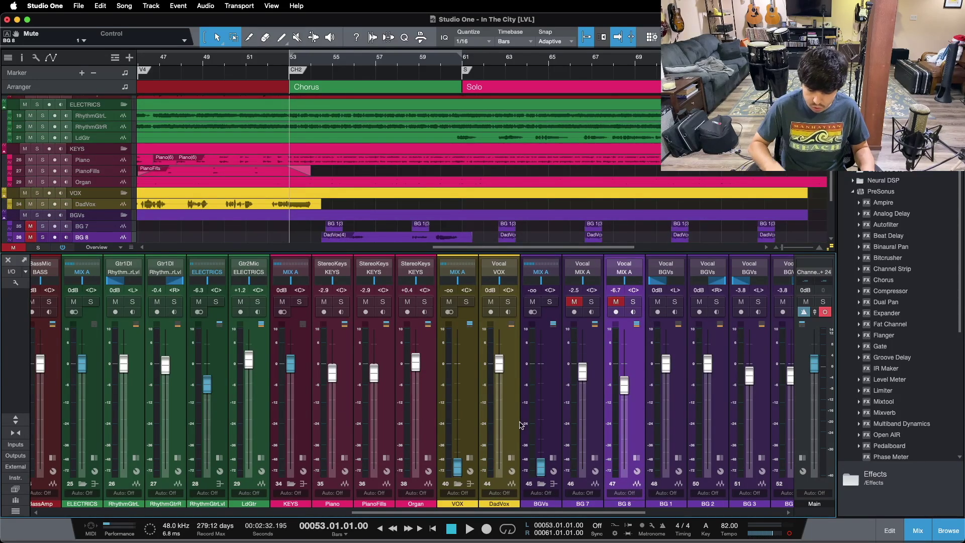
Play the chorus from bar 53 and bring the BGVs bus up to -1.7 dB by ear
{"action": "key", "text": "space"}
{"action": "left_click", "coordinate": [544, 460]}
{"action": "left_click_drag", "start_coordinate": [544, 459], "coordinate": [545, 388]}
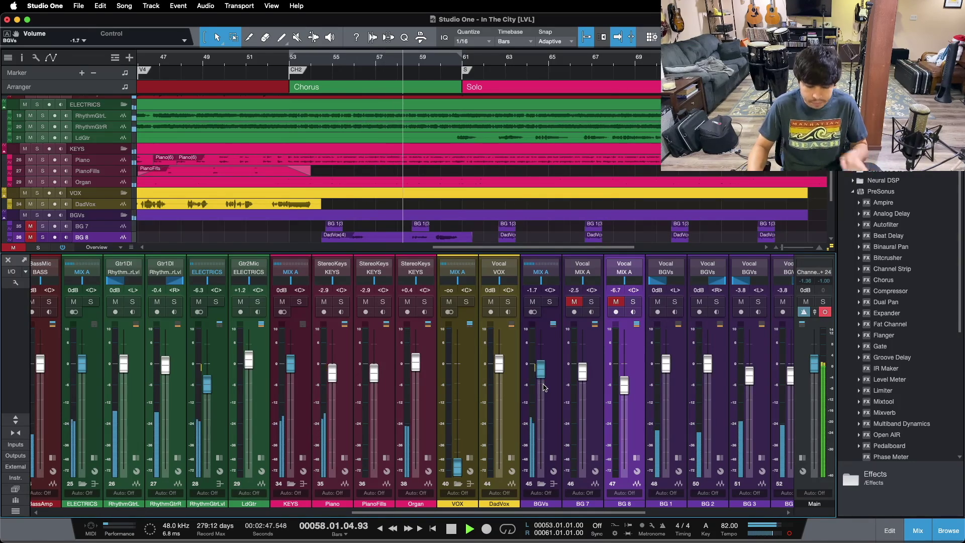
Unmute the BG 7 and BG 8 channels to hear them with the BGVs bus in the chorus, and switch the main output to stereo
{"action": "left_click_drag", "start_coordinate": [544, 388], "coordinate": [544, 388]}
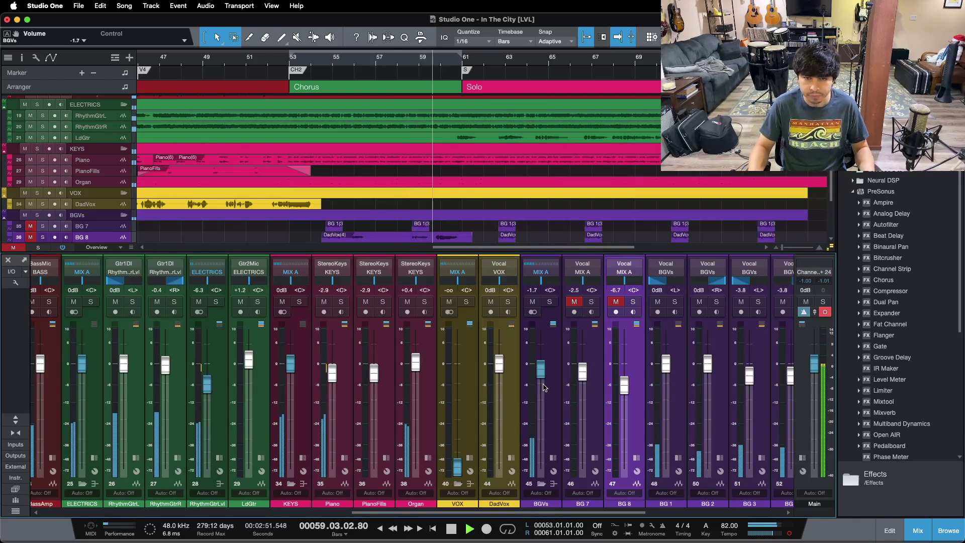
{"action": "left_click_drag", "start_coordinate": [541, 369], "coordinate": [541, 371]}
{"action": "left_click", "coordinate": [573, 302]}
{"action": "left_click", "coordinate": [615, 302]}
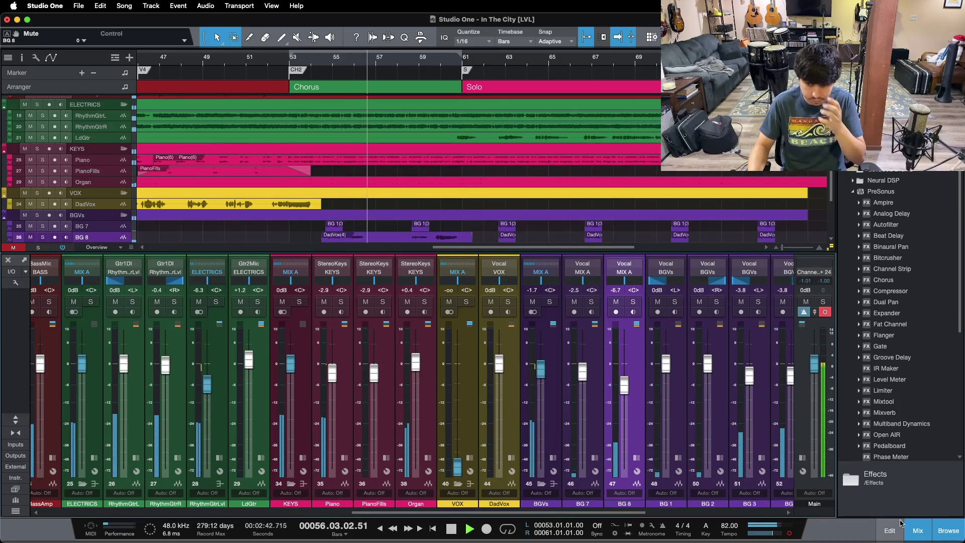
{"action": "left_click", "coordinate": [788, 533]}
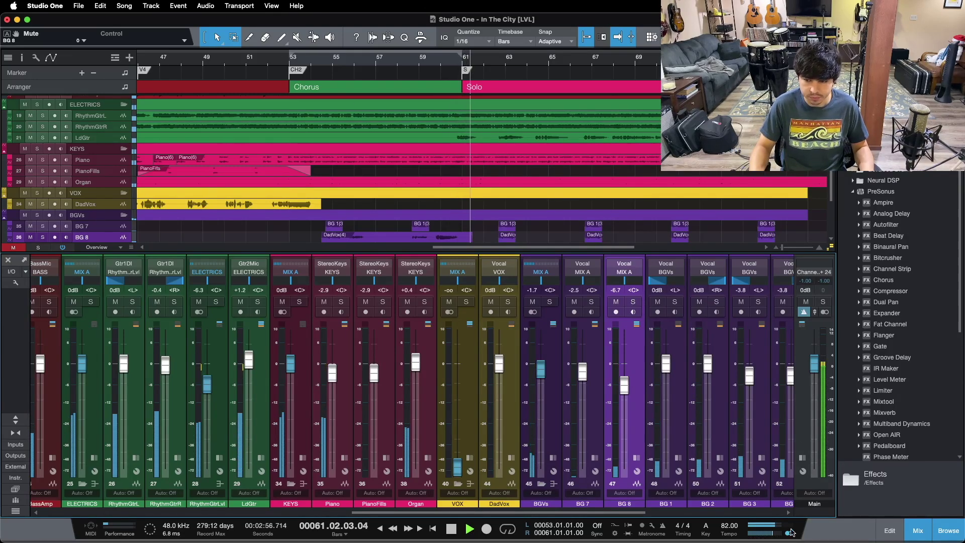
Stop playback, return to bar 46, set the loop range from bar 46 to bar 61, and switch the main output to mono
{"action": "scroll", "coordinate": [324, 67], "scroll_direction": "left", "scroll_amount": 2}
{"action": "scroll", "coordinate": [324, 66], "scroll_direction": "left", "scroll_amount": 4}
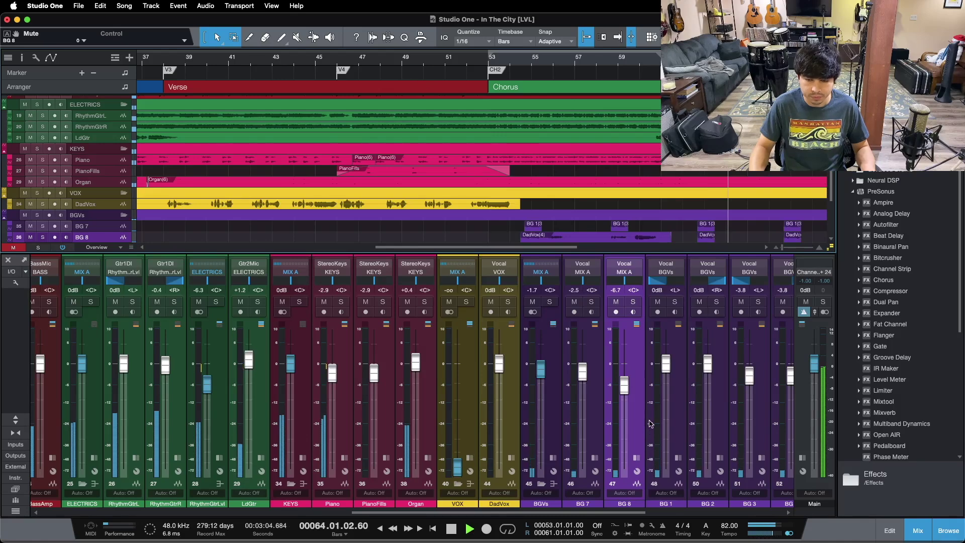
{"action": "key", "text": "space"}
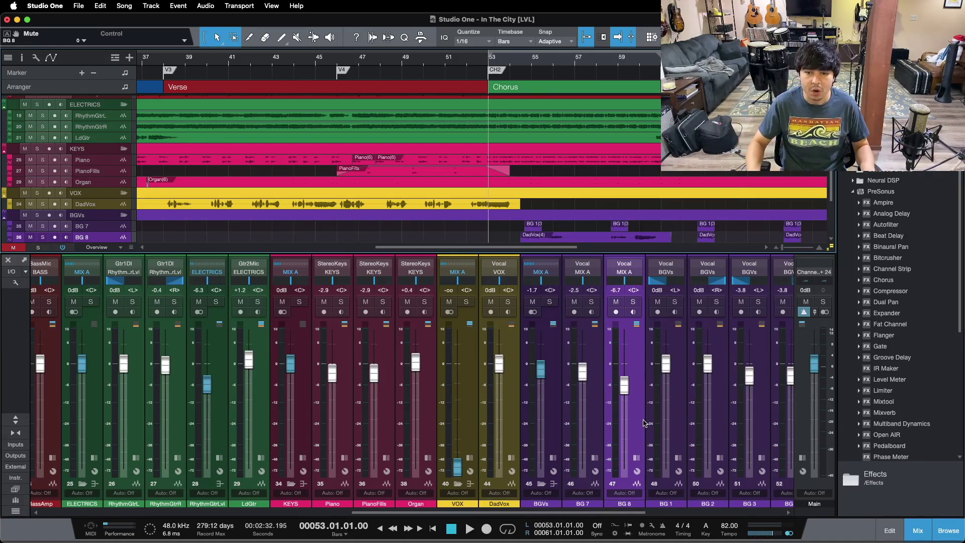
{"action": "double_click", "coordinate": [402, 72]}
{"action": "left_click_drag", "start_coordinate": [486, 53], "coordinate": [654, 78]}
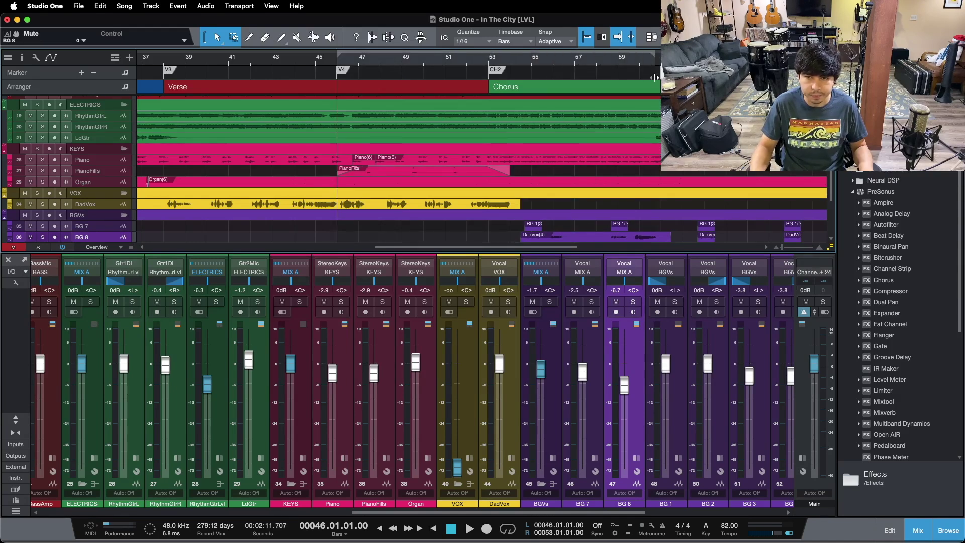
{"action": "left_click", "coordinate": [789, 535]}
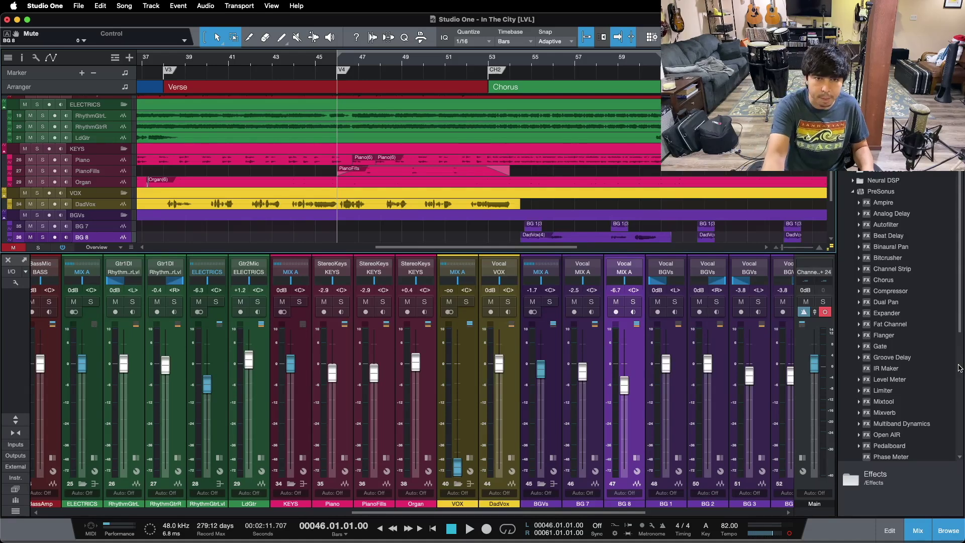
Play the verse from bar 46 in mono and bring the VOX bus up to -0.8 dB by ear
{"action": "left_click", "coordinate": [457, 466], "text": "alt"}
{"action": "scroll", "coordinate": [456, 385], "scroll_direction": "down", "scroll_amount": 1}
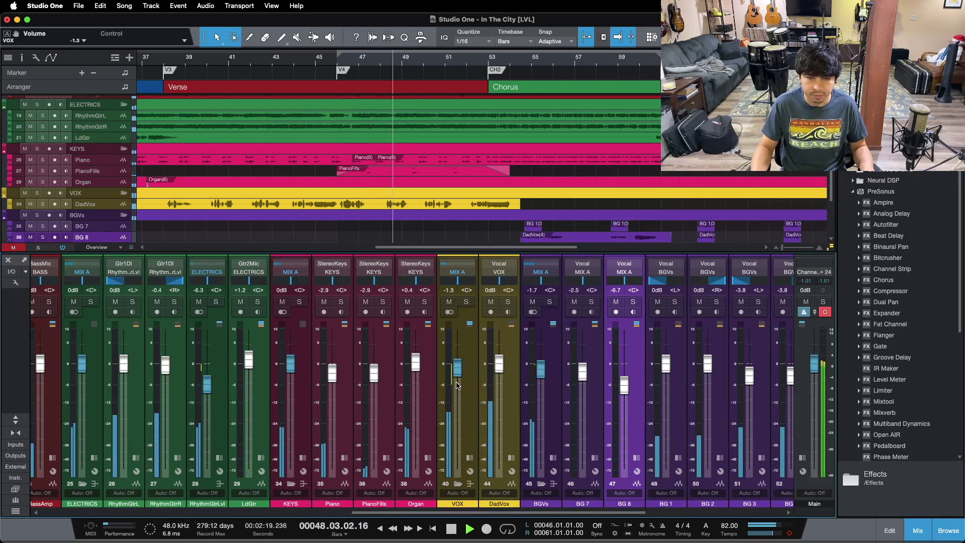
{"action": "scroll", "coordinate": [456, 385], "scroll_direction": "up", "scroll_amount": 1}
{"action": "scroll", "coordinate": [456, 386], "scroll_direction": "down", "scroll_amount": 2}
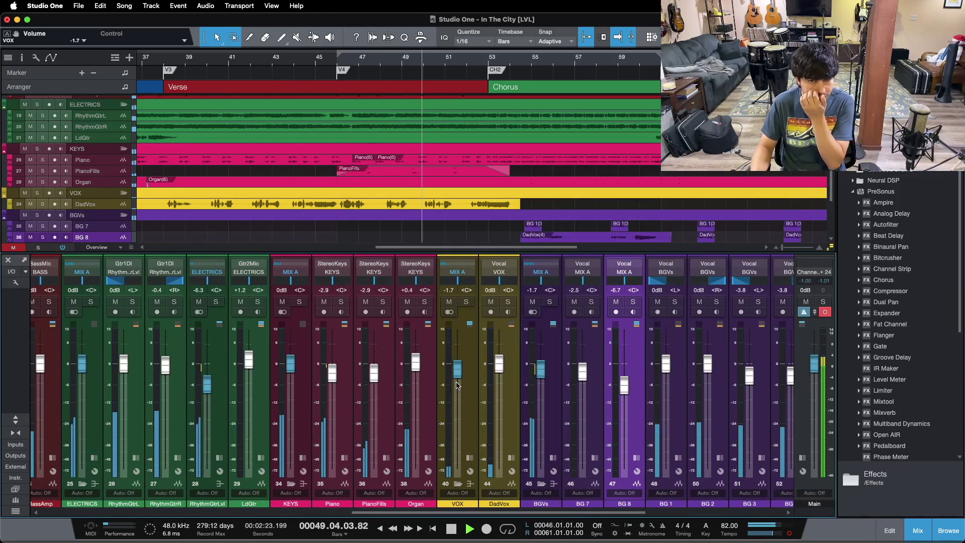
{"action": "scroll", "coordinate": [456, 386], "scroll_direction": "up", "scroll_amount": 1}
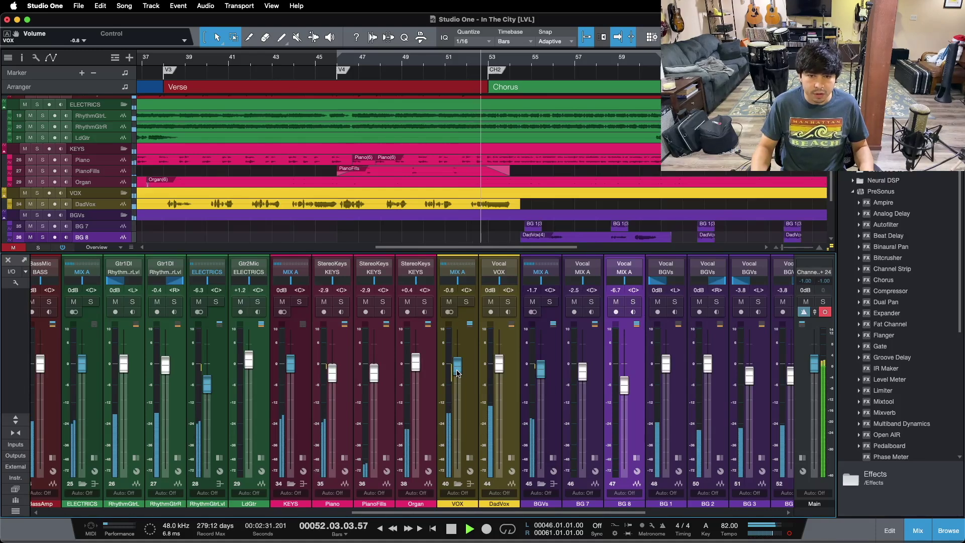
Listen in stereo from the verse through the chorus into the solo, watching the vocal and reverb channels, and return to bar 46
{"action": "left_click", "coordinate": [249, 60]}
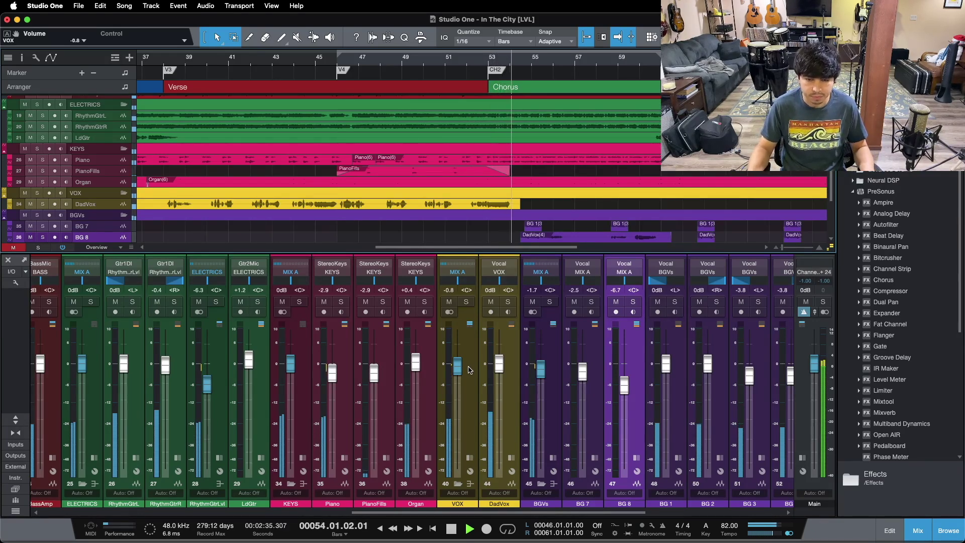
{"action": "left_click_drag", "start_coordinate": [467, 511], "coordinate": [548, 509]}
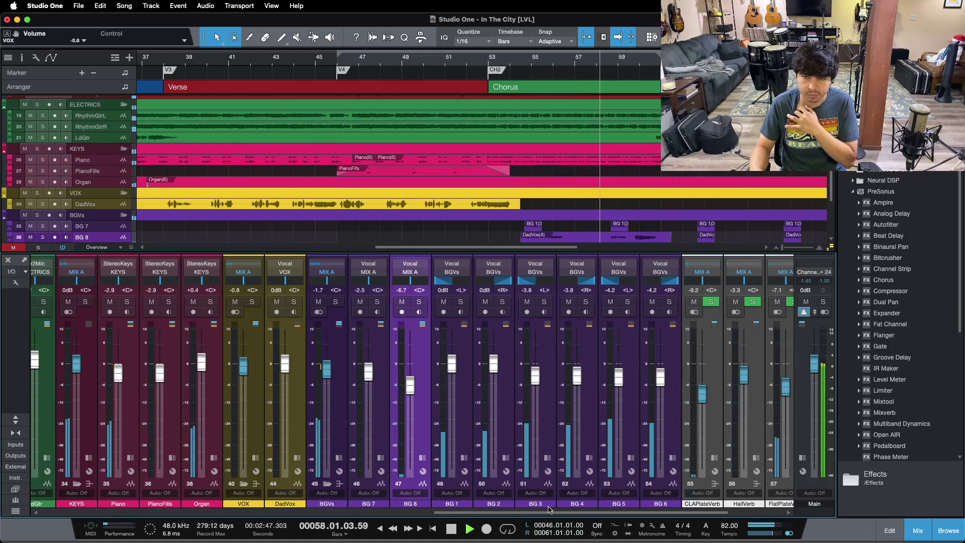
{"action": "mouse_move", "coordinate": [550, 508]}
{"action": "left_mouse_down"}
{"action": "mouse_move", "coordinate": [520, 505]}
{"action": "mouse_move", "coordinate": [555, 510]}
{"action": "left_mouse_up"}
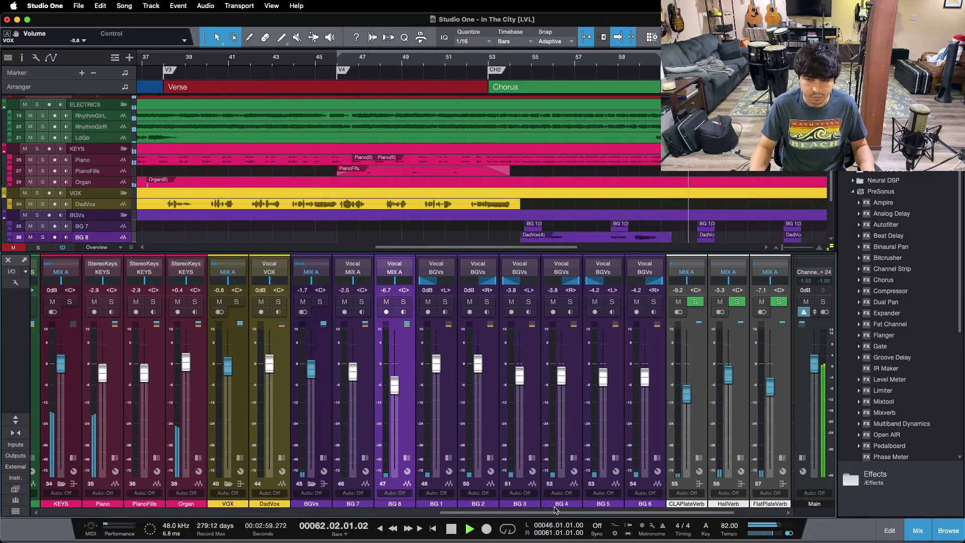
{"action": "left_click_drag", "start_coordinate": [555, 510], "coordinate": [556, 510]}
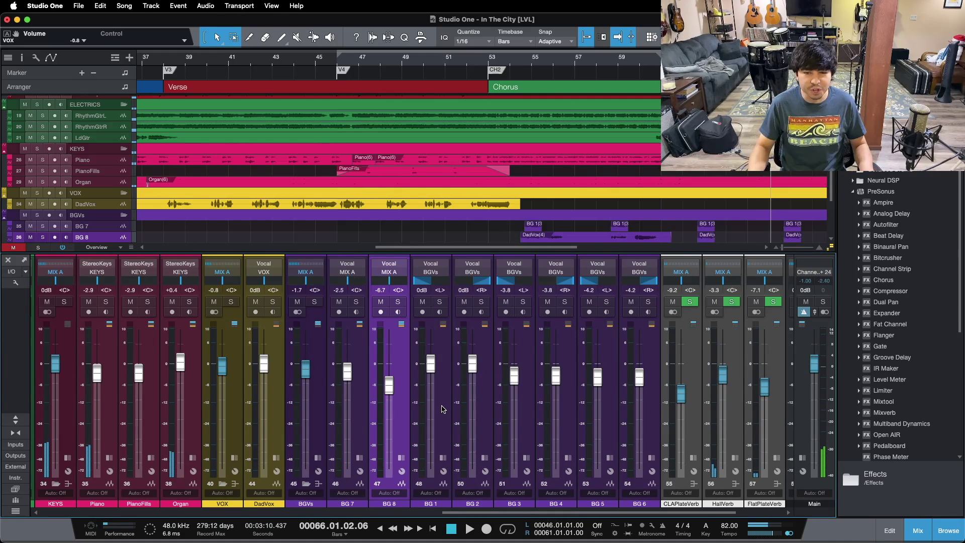
{"action": "left_click", "coordinate": [337, 61]}
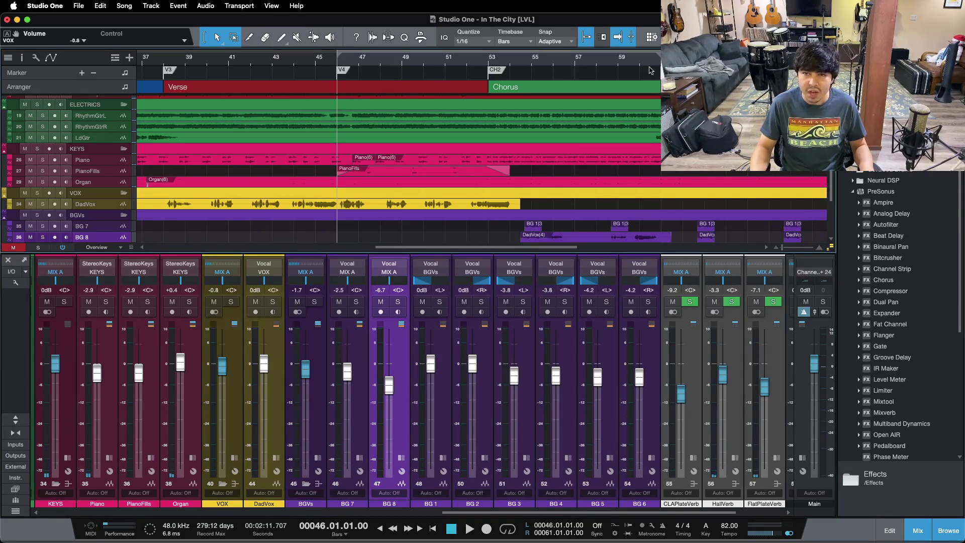
Bring the chorus and solo start into the arrangement view and review the channel faders across the mixer
{"action": "left_click_drag", "start_coordinate": [704, 63], "coordinate": [609, 65]}
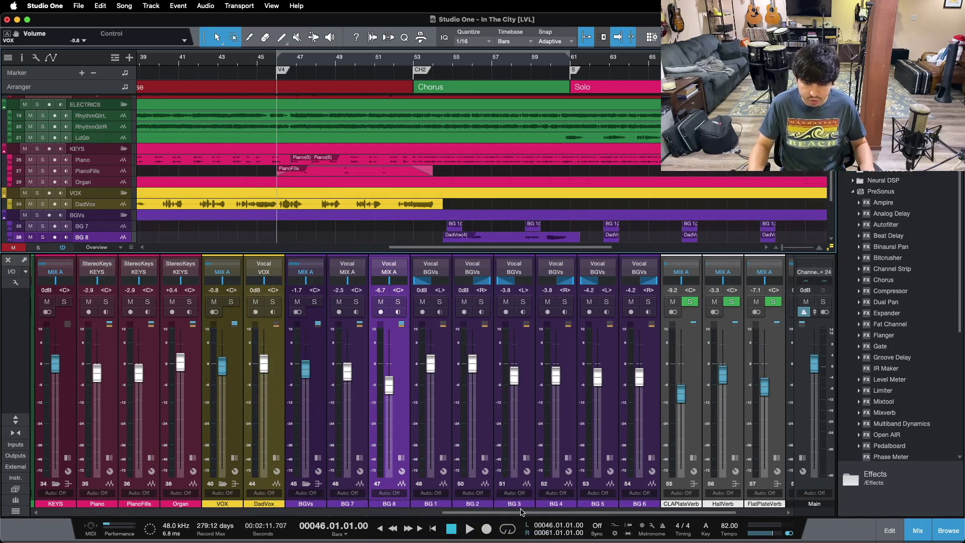
{"action": "scroll", "coordinate": [65, 467], "scroll_direction": "left", "scroll_amount": 15}
{"action": "scroll", "coordinate": [65, 468], "scroll_direction": "right", "scroll_amount": 15}
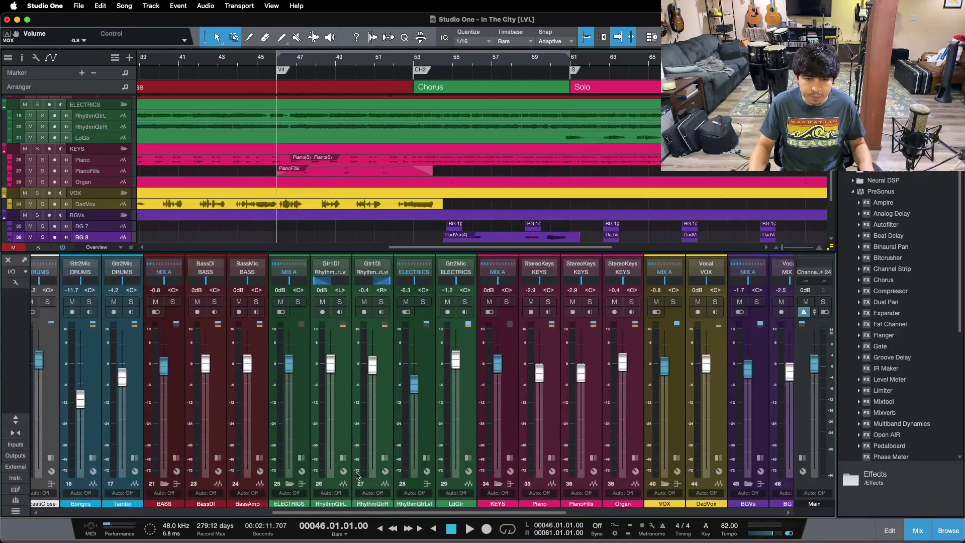
{"action": "scroll", "coordinate": [387, 475], "scroll_direction": "right", "scroll_amount": 5}
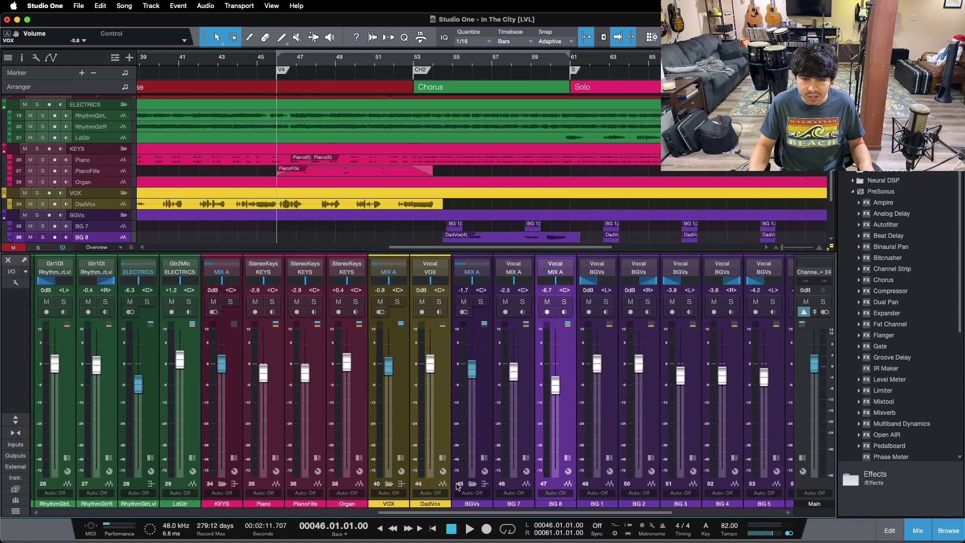
{"action": "scroll", "coordinate": [365, 429], "scroll_direction": "left", "scroll_amount": 8}
{"action": "scroll", "coordinate": [365, 430], "scroll_direction": "right", "scroll_amount": 12}
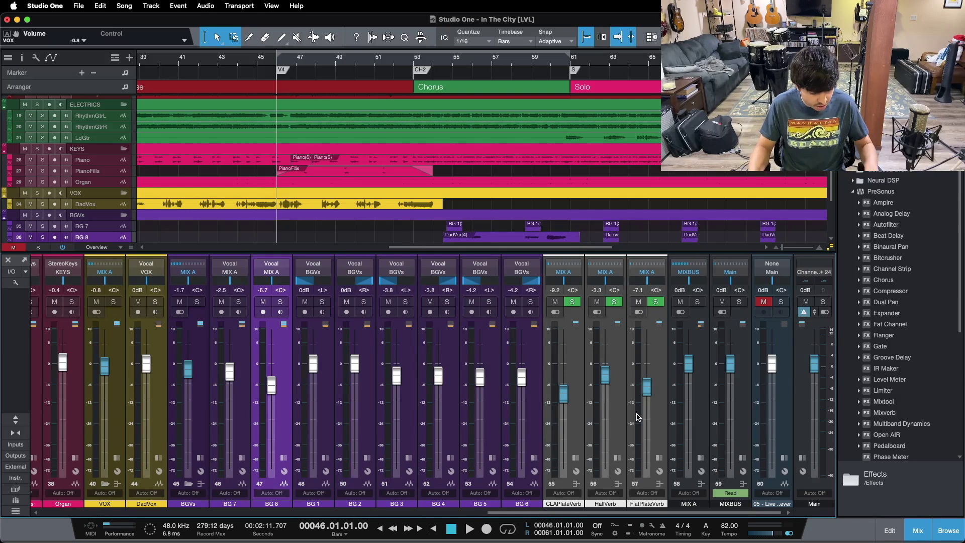
Hide the mixer to show all tracks, play the full mix from bar 46 into the solo, and stop playback
{"action": "key", "text": "F3"}
{"action": "scroll", "coordinate": [267, 398], "scroll_direction": "up", "scroll_amount": 1}
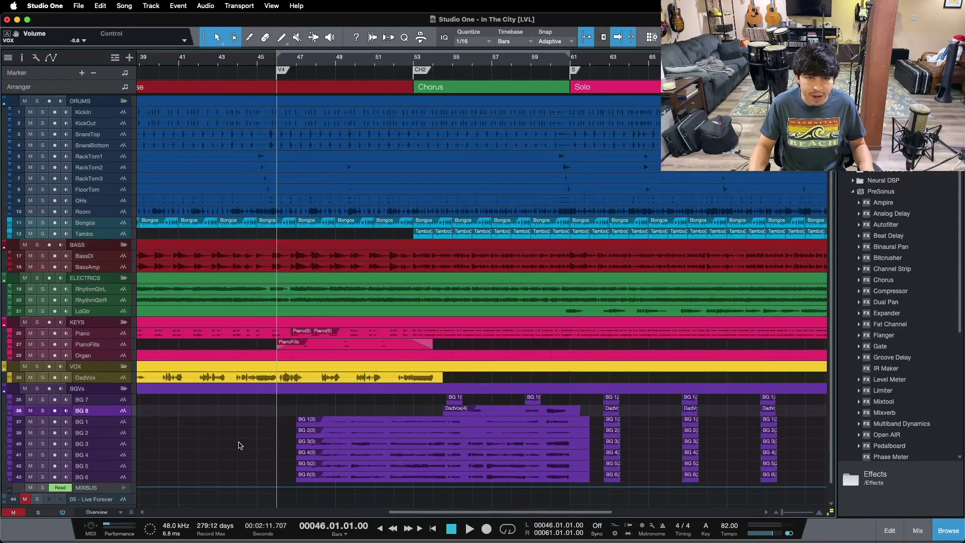
{"action": "key", "text": "space"}
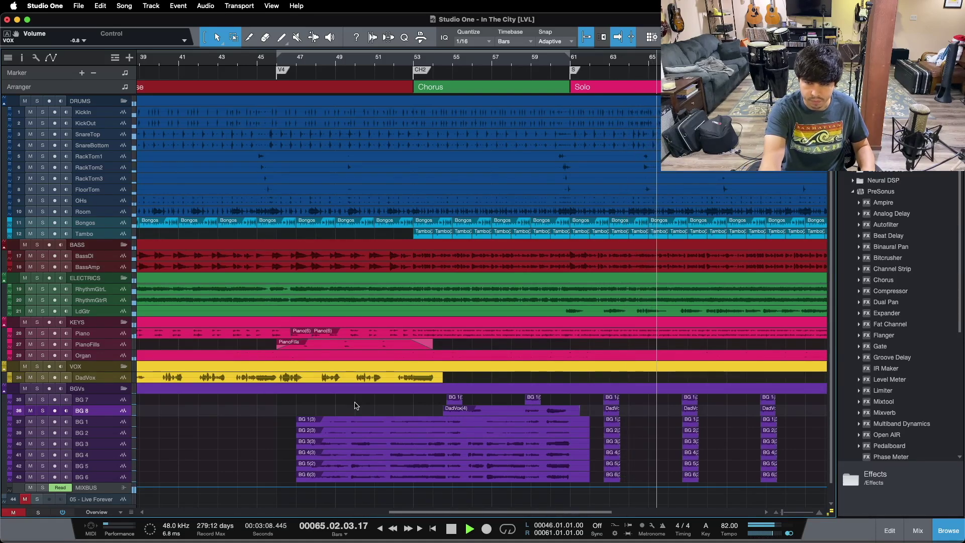
{"action": "key", "text": "space"}
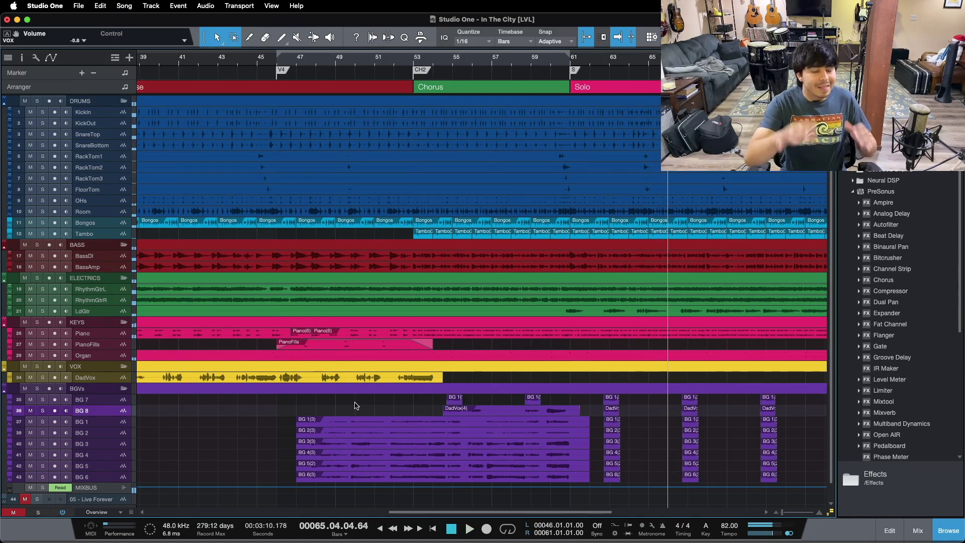
Show the mixer again and review the finished fader balance from the DRUMS channels through to the reverb returns
{"action": "key", "text": "F3"}
{"action": "left_click_drag", "start_coordinate": [545, 512], "coordinate": [36, 490]}
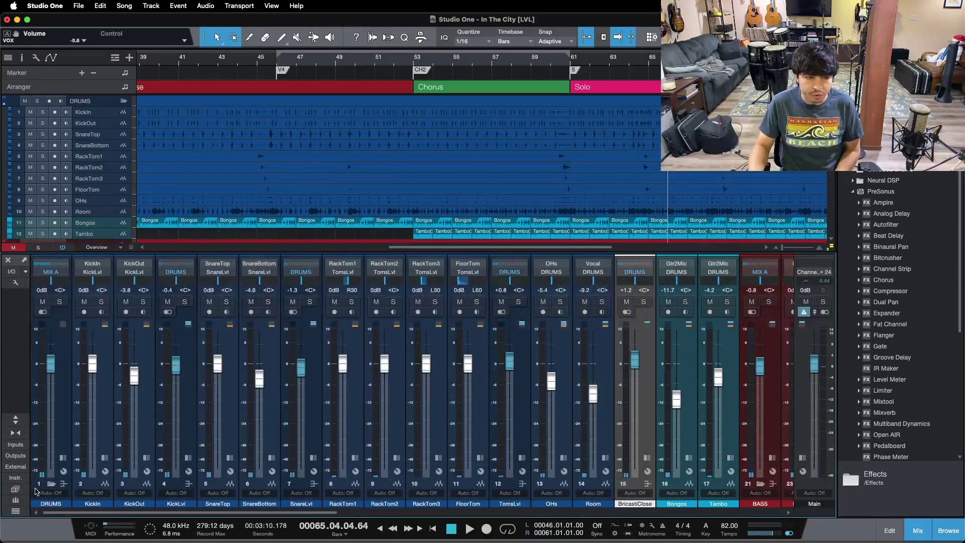
{"action": "left_click", "coordinate": [188, 396]}
{"action": "left_click_drag", "start_coordinate": [217, 512], "coordinate": [481, 517]}
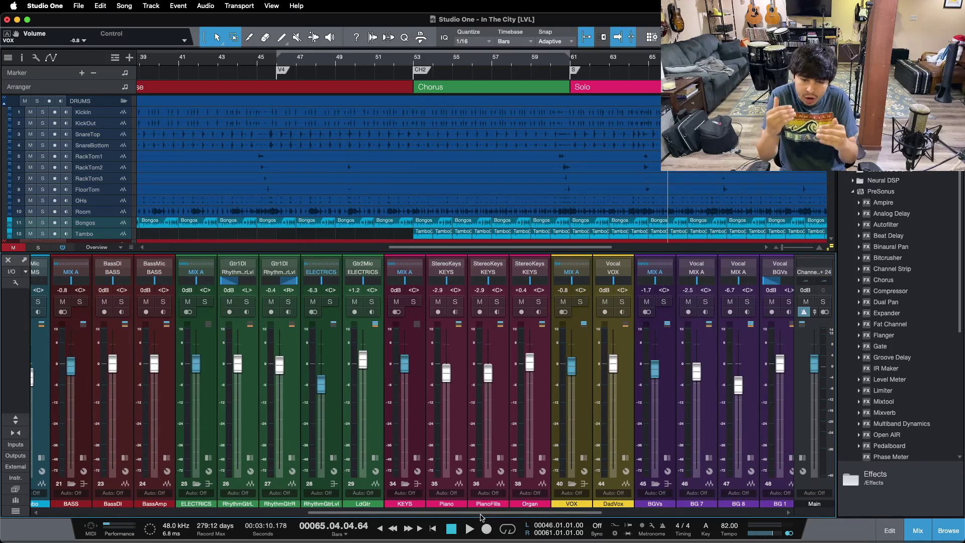
{"action": "left_click_drag", "start_coordinate": [481, 518], "coordinate": [619, 524]}
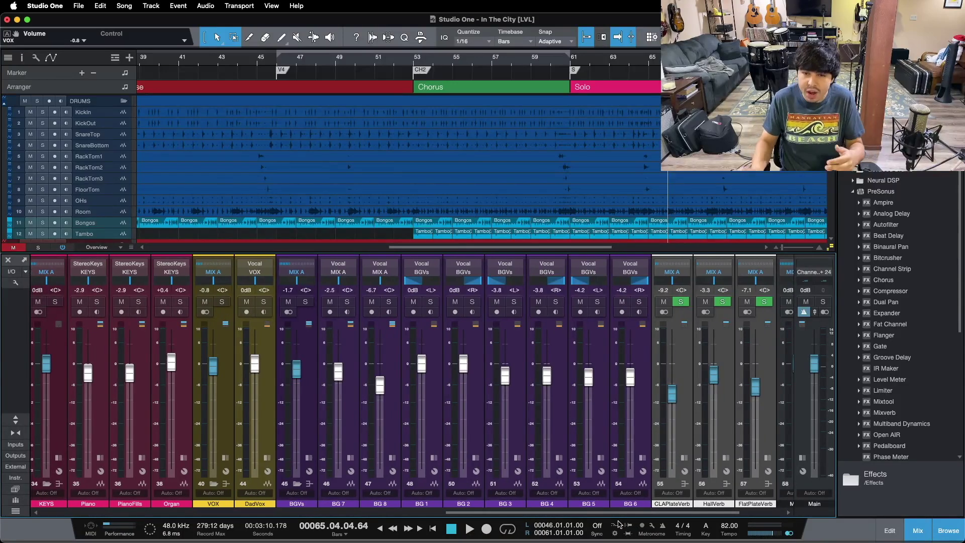